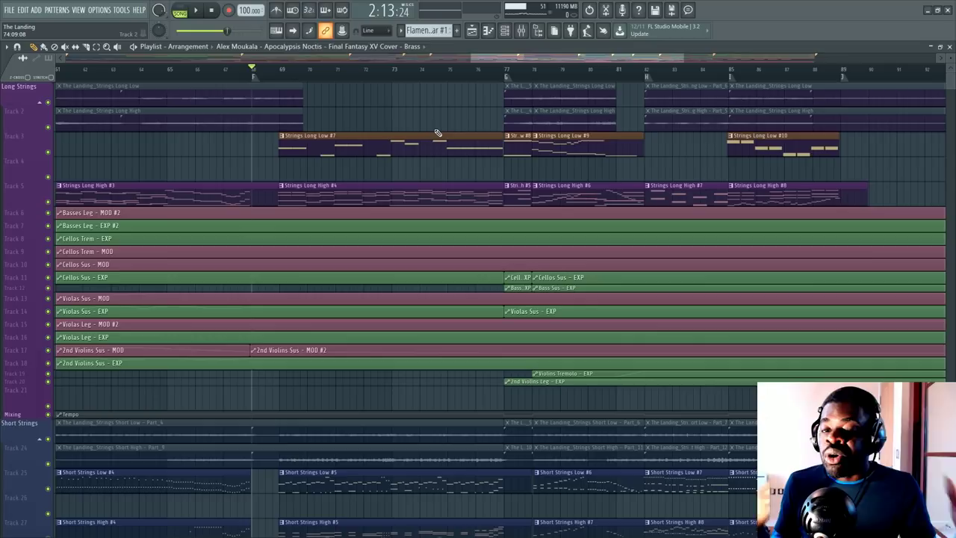
Scroll through all of The Landing's Playlist tracks, then select every clip with Ctrl+A
scroll(340, 88, "down", 2)
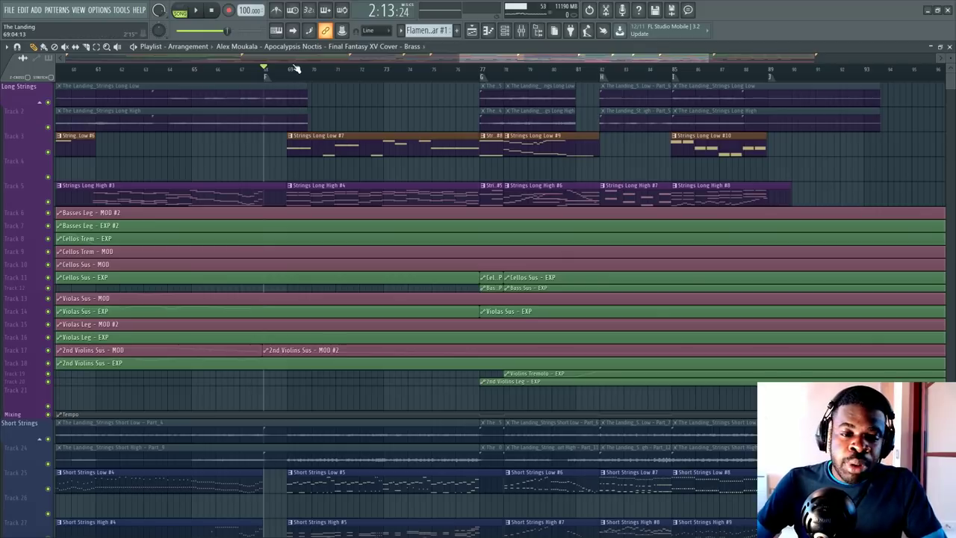
scroll(305, 154, "down", 5)
scroll(299, 236, "down", 10)
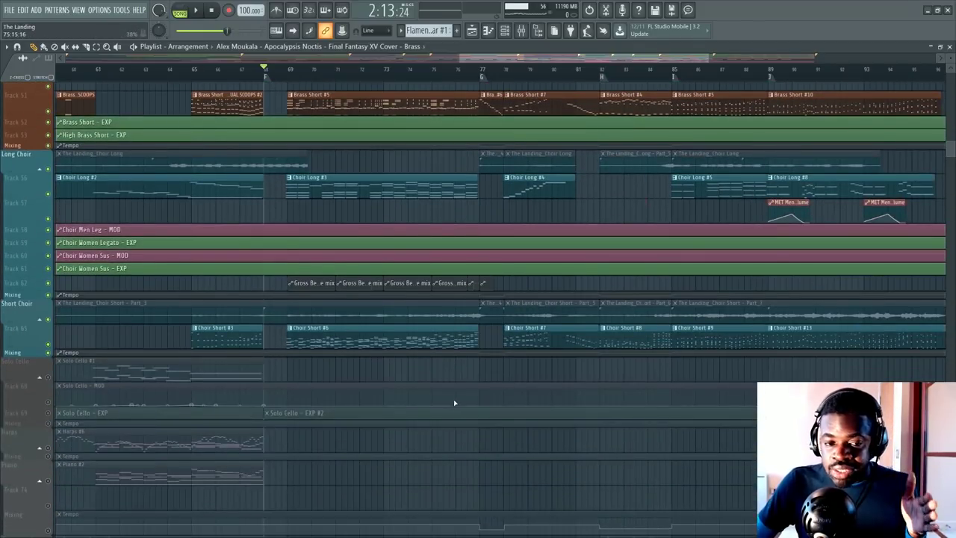
scroll(453, 401, "down", 12)
scroll(453, 433, "down", 4)
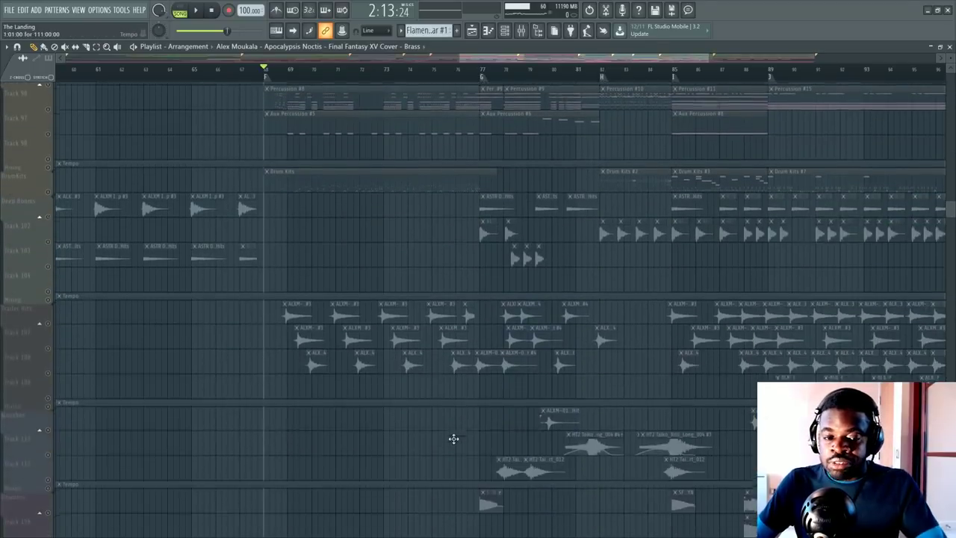
scroll(453, 438, "up", 10)
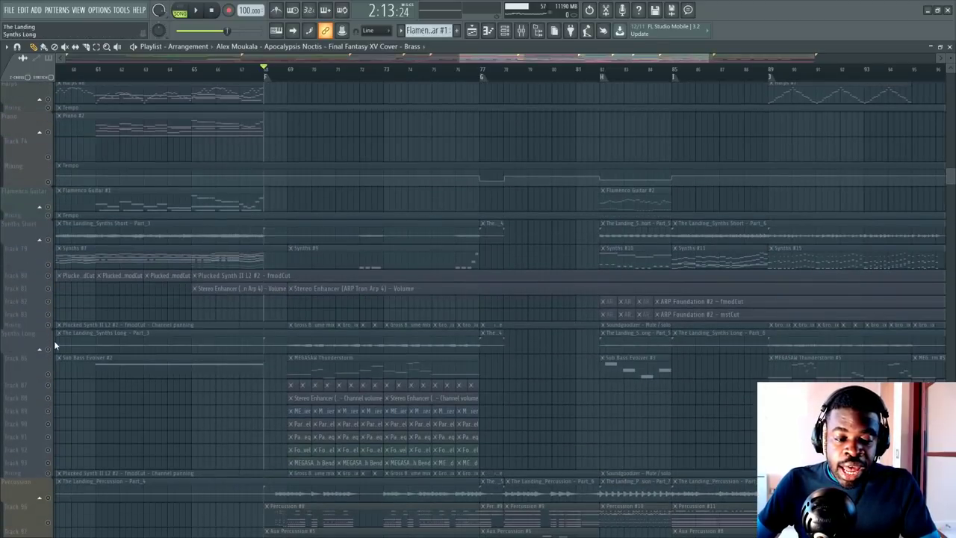
scroll(419, 267, "up", 5)
scroll(419, 268, "up", 15)
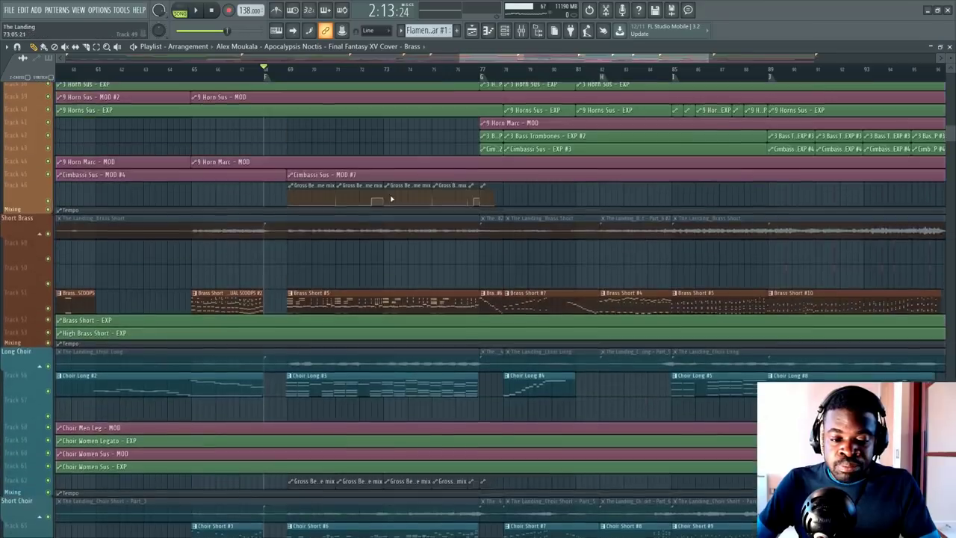
scroll(399, 97, "up", 10)
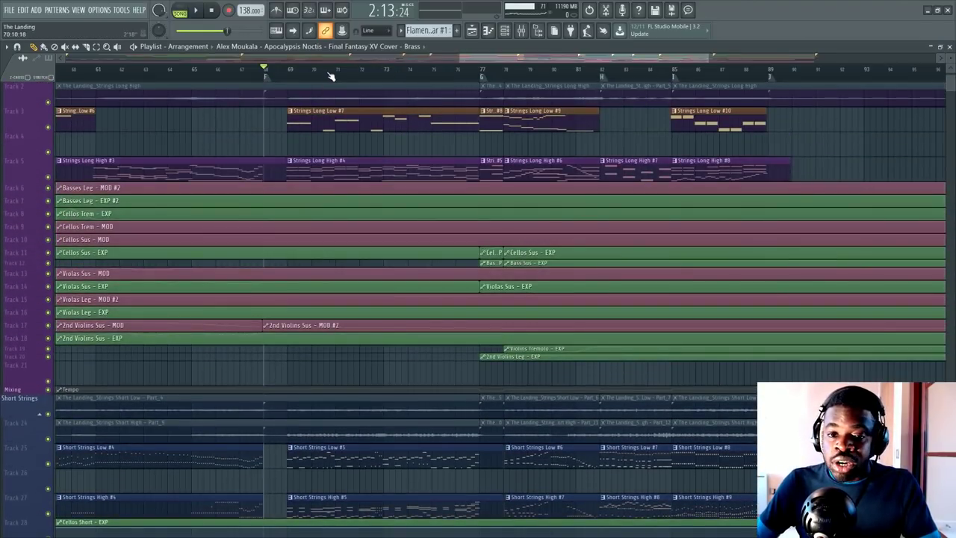
scroll(354, 333, "down", 20)
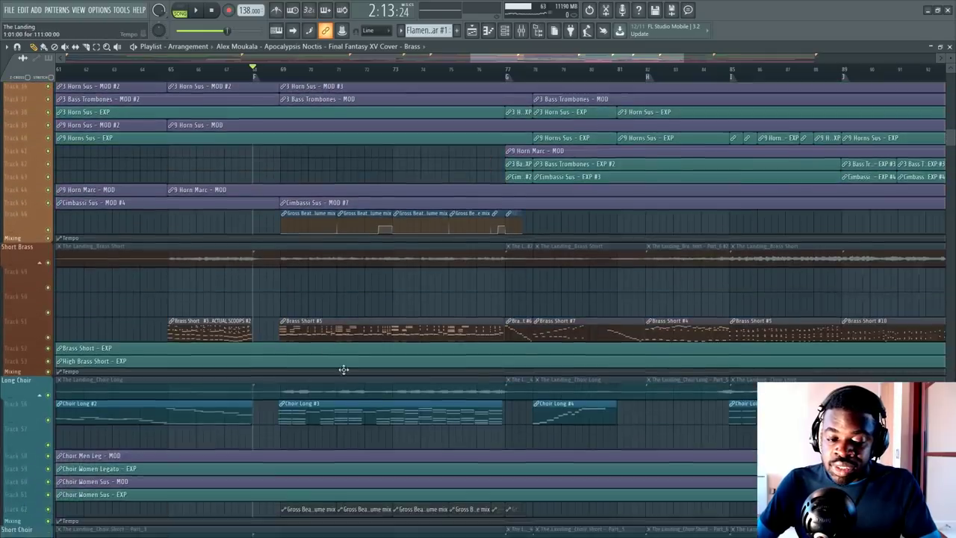
scroll(462, 340, "up", 20)
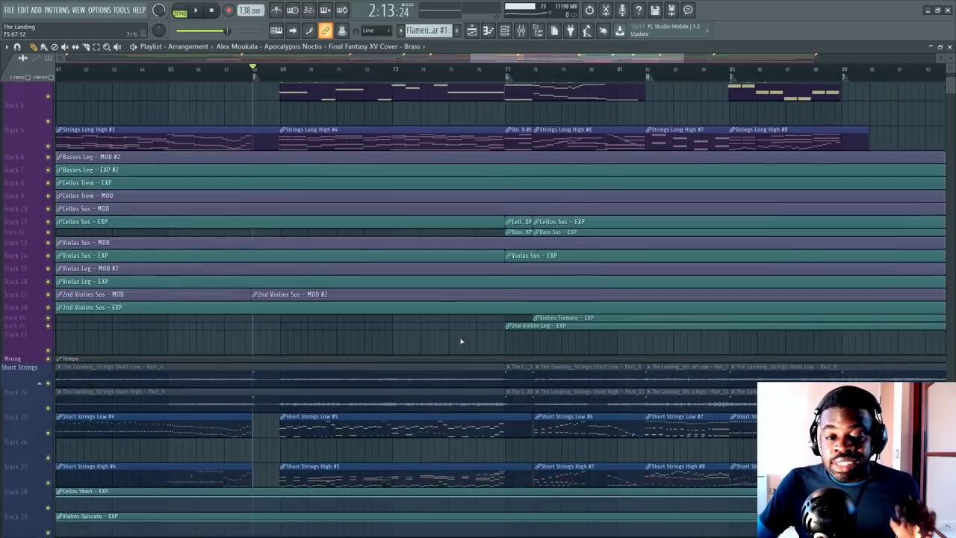
key("ctrl+a")
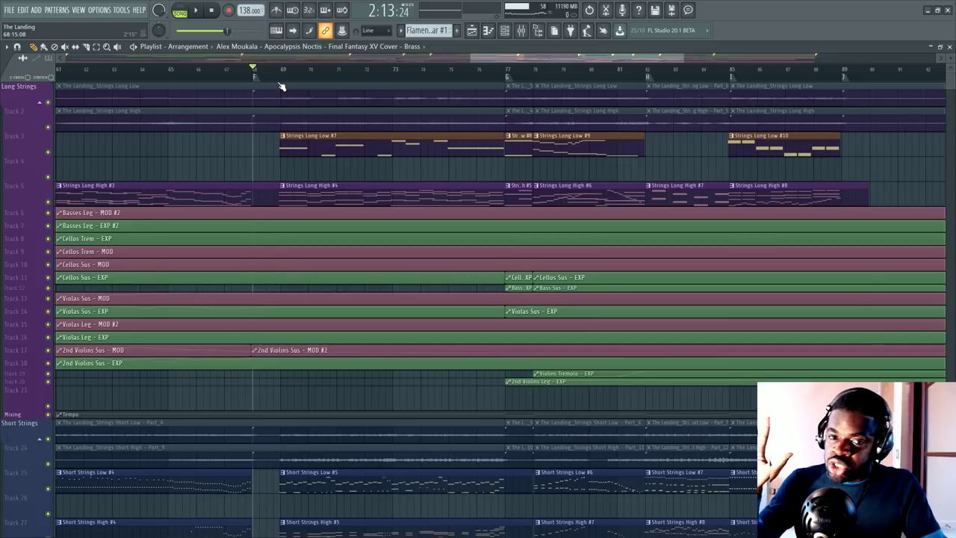
Deselect the clips, play the arrangement from around bar 68 to bar 81, then stop
left_click(282, 87)
scroll(282, 87, "down", 2)
key("space")
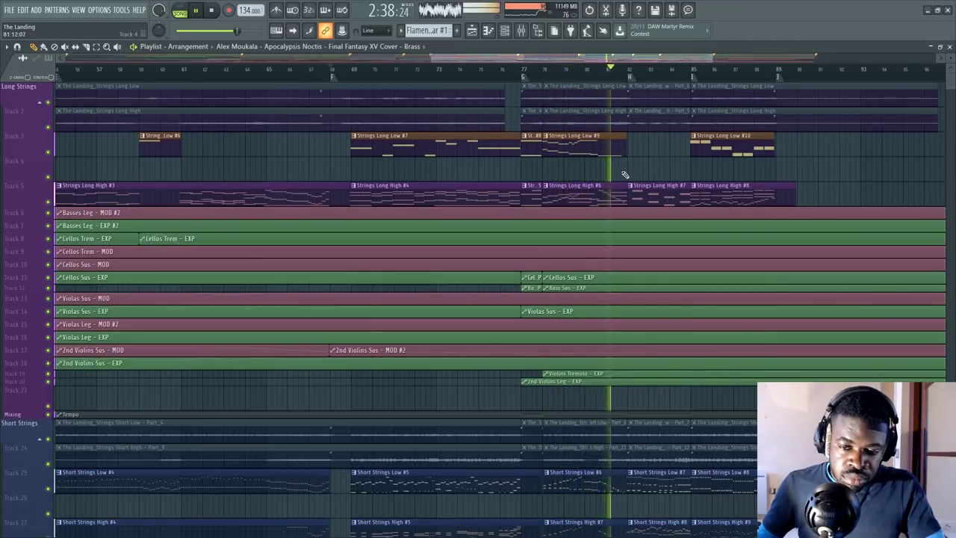
key("space")
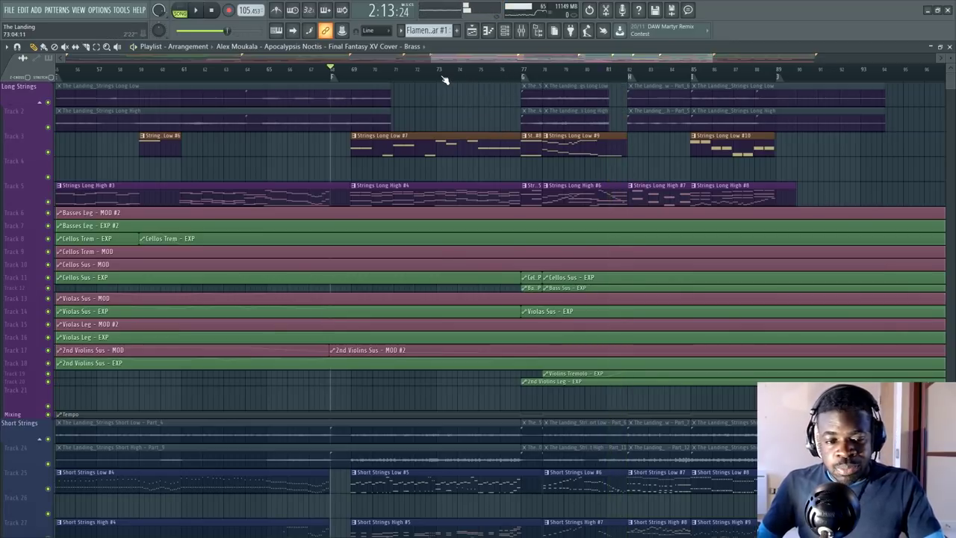
scroll(389, 80, "up", 3)
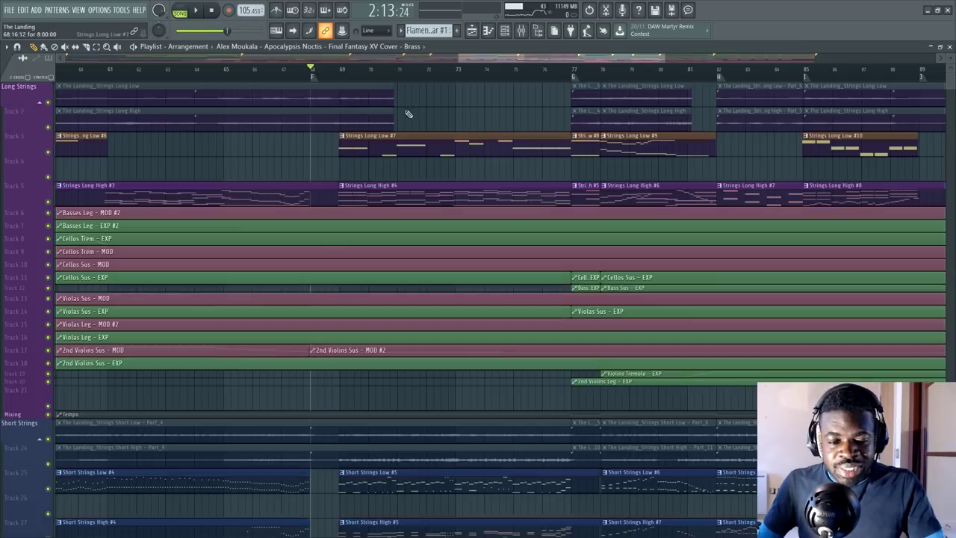
scroll(589, 218, "down", 3)
scroll(590, 218, "down", 8)
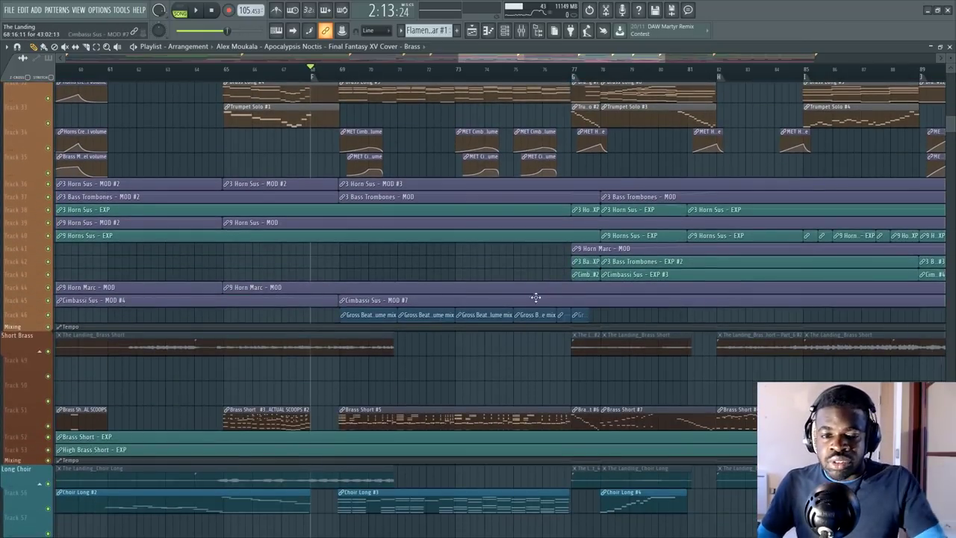
scroll(530, 303, "up", 4)
scroll(531, 309, "up", 6)
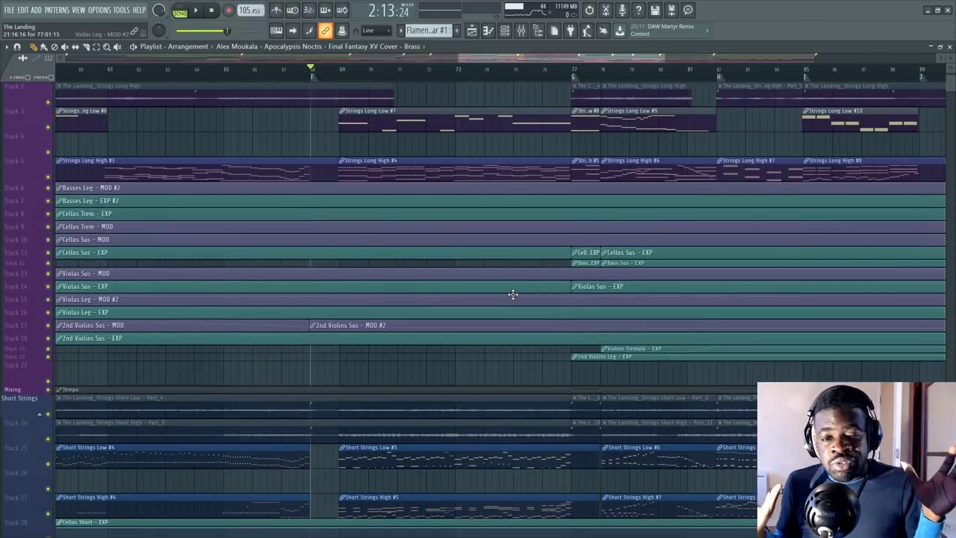
scroll(336, 277, "down", 3)
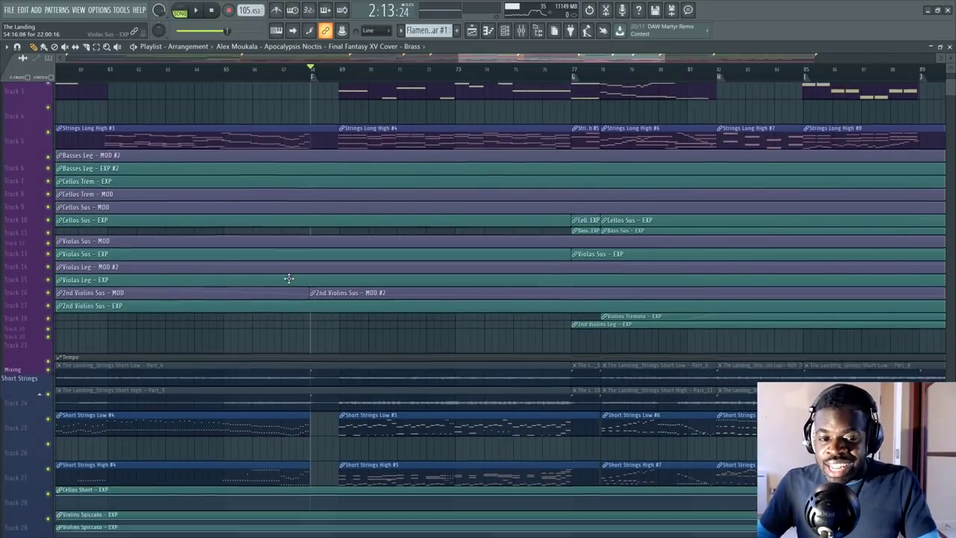
scroll(213, 352, "down", 8)
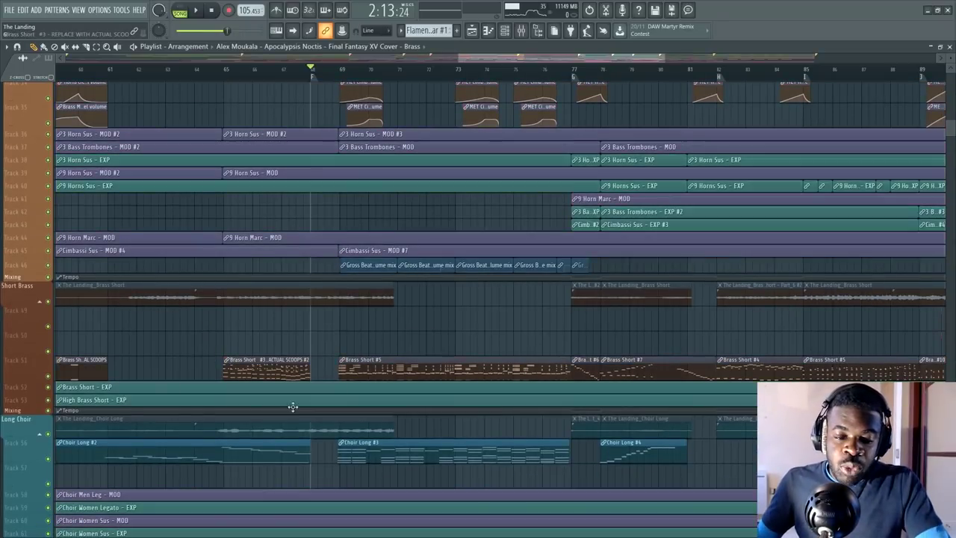
key("F9")
left_click(99, 218)
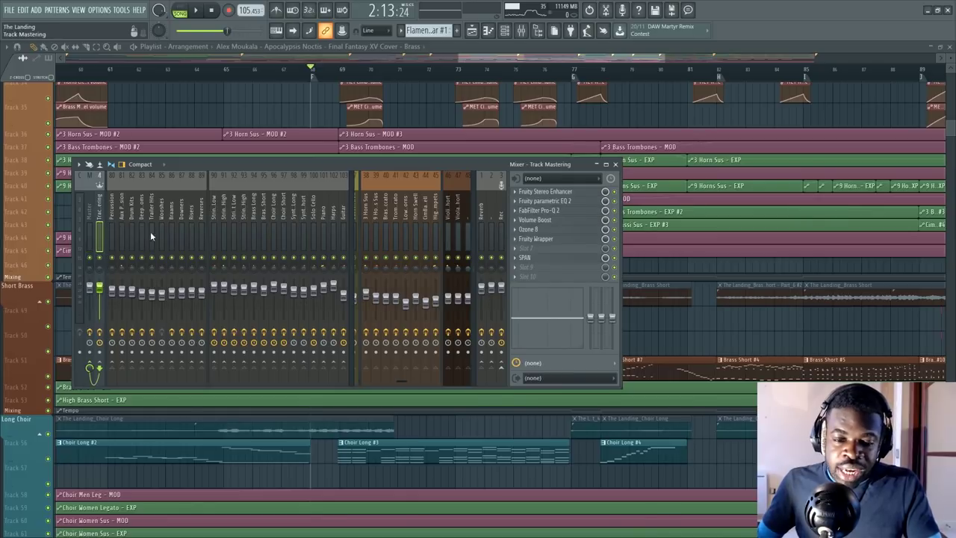
key("F9")
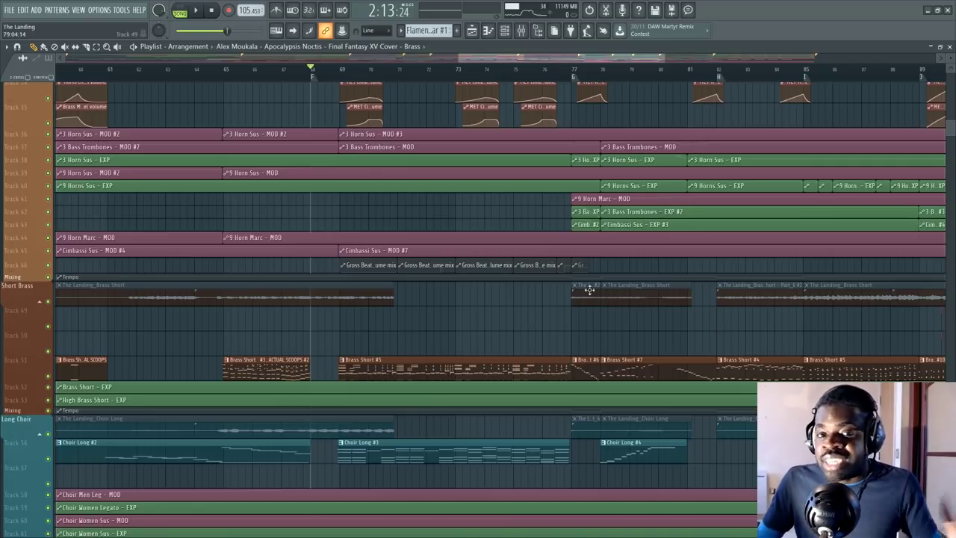
scroll(589, 290, "down", 10)
Play the arrangement from bar 33 through bar 40, then stop back at bar 33
scroll(428, 82, "down", 3)
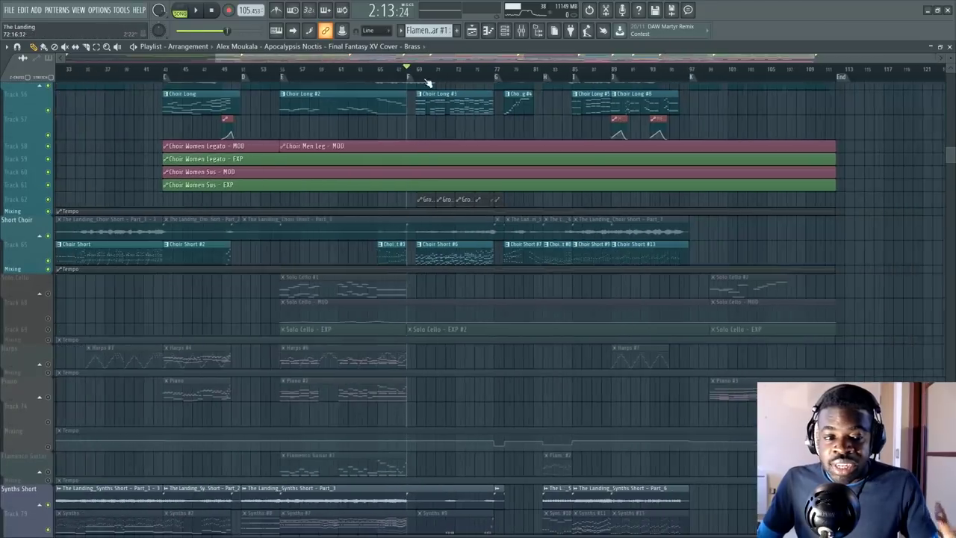
scroll(266, 85, "down", 2)
left_click(256, 80)
scroll(259, 85, "up", 3)
key("space")
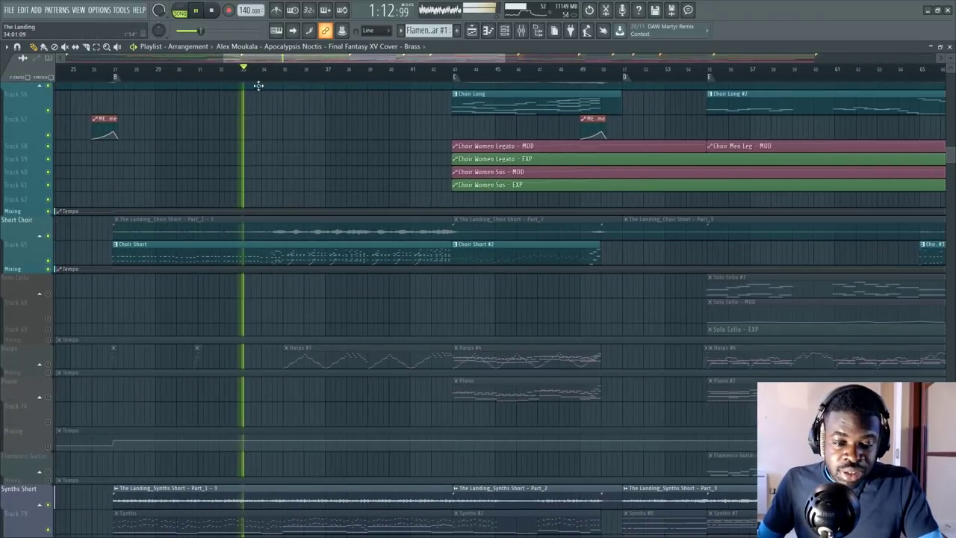
scroll(274, 70, "up", 1)
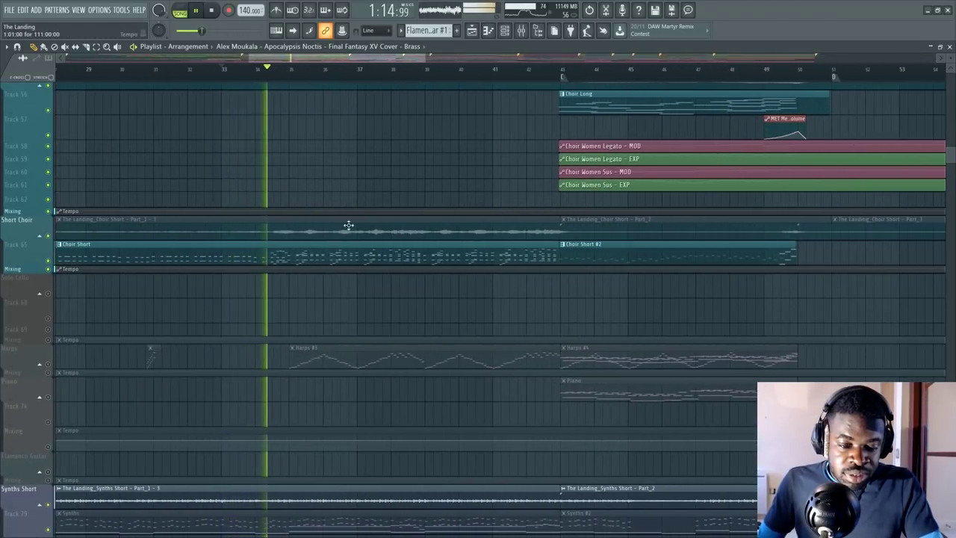
scroll(344, 221, "up", 2)
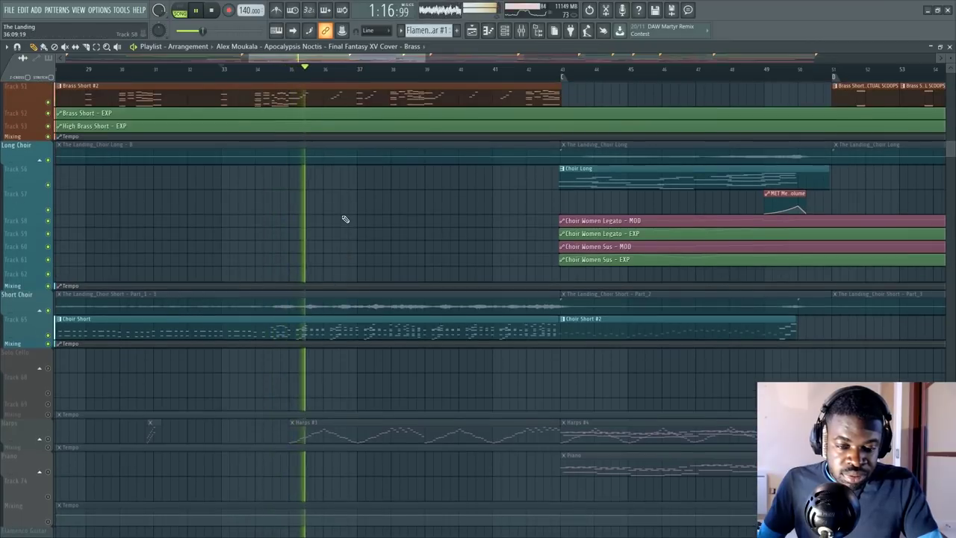
scroll(342, 215, "up", 2)
scroll(381, 90, "down", 2)
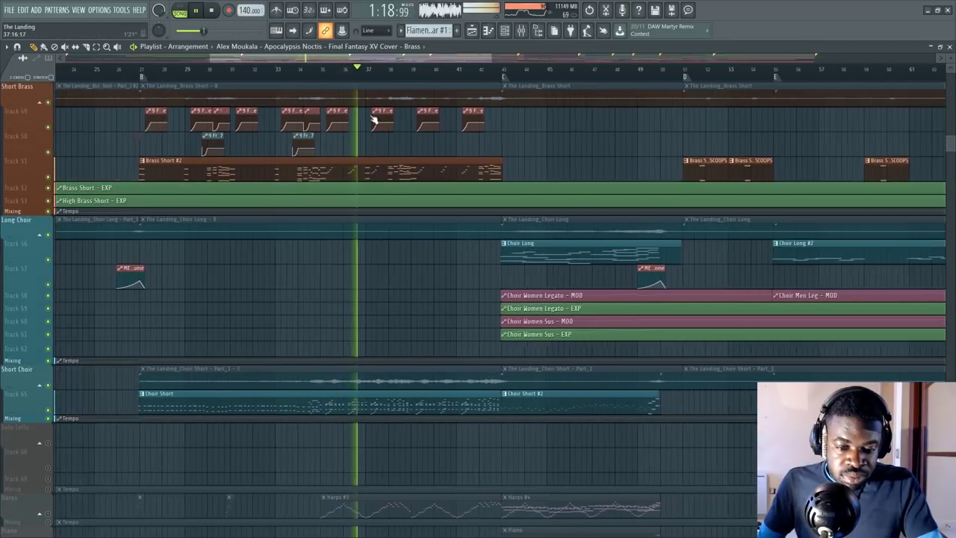
scroll(373, 120, "down", 1)
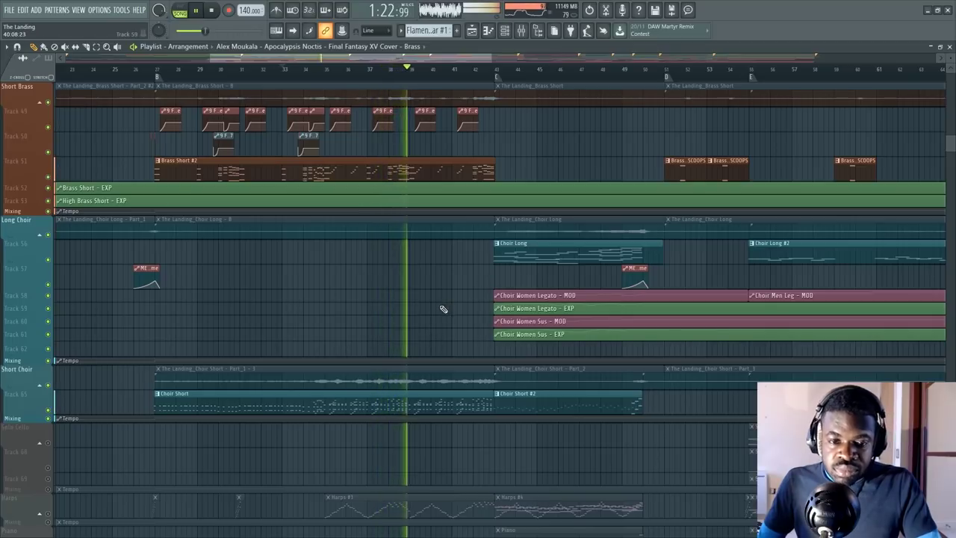
key("space")
scroll(404, 80, "down", 3)
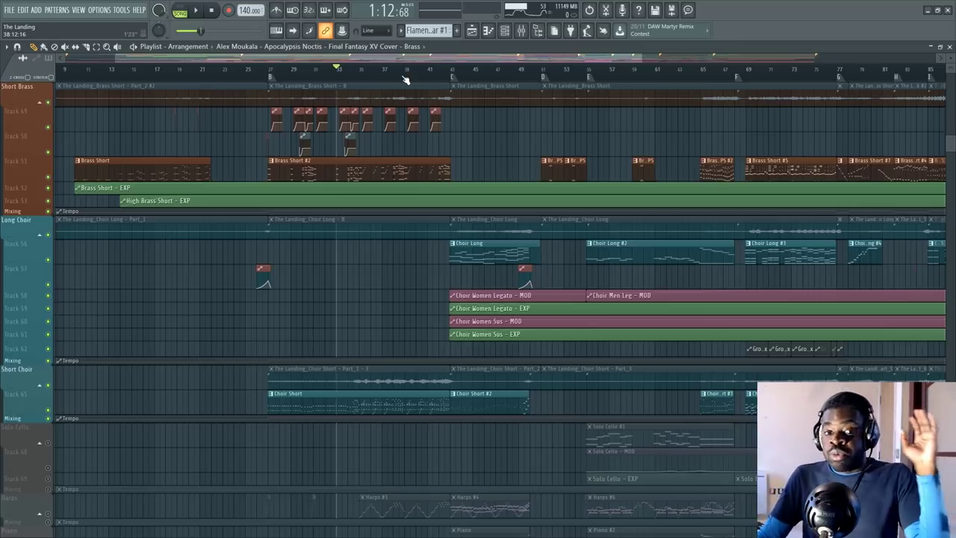
Bring up the Channel rack and open the Strings Low channel's Kontakt instance
scroll(403, 80, "down", 4)
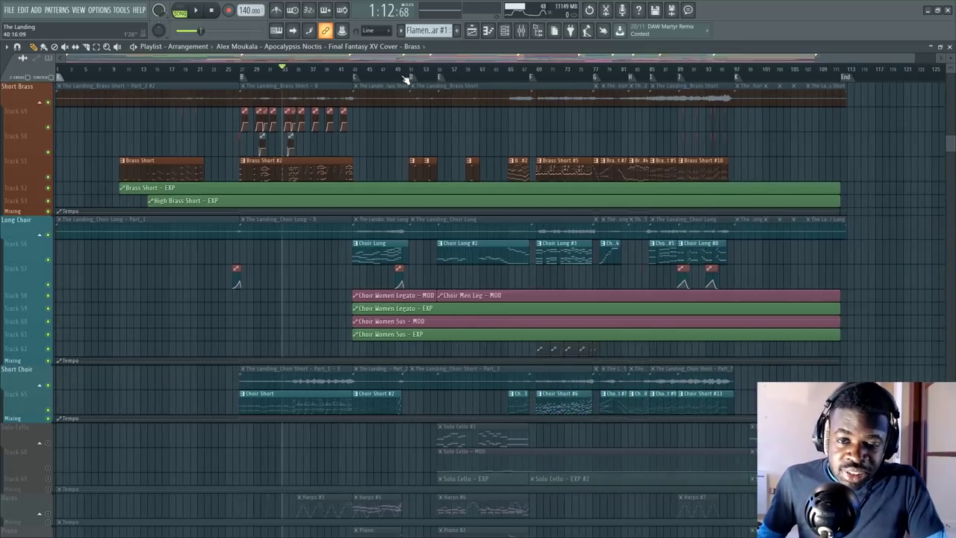
key("F6")
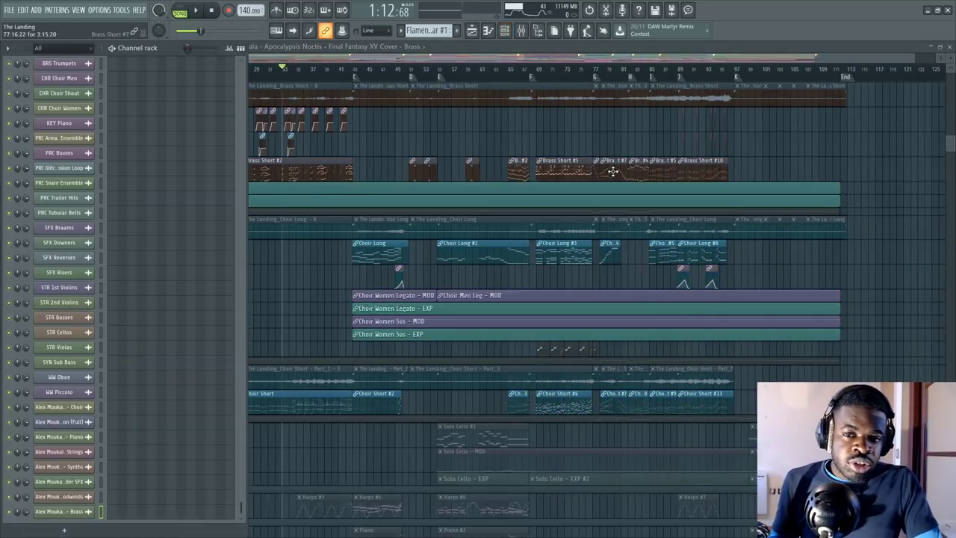
scroll(151, 254, "up", 15)
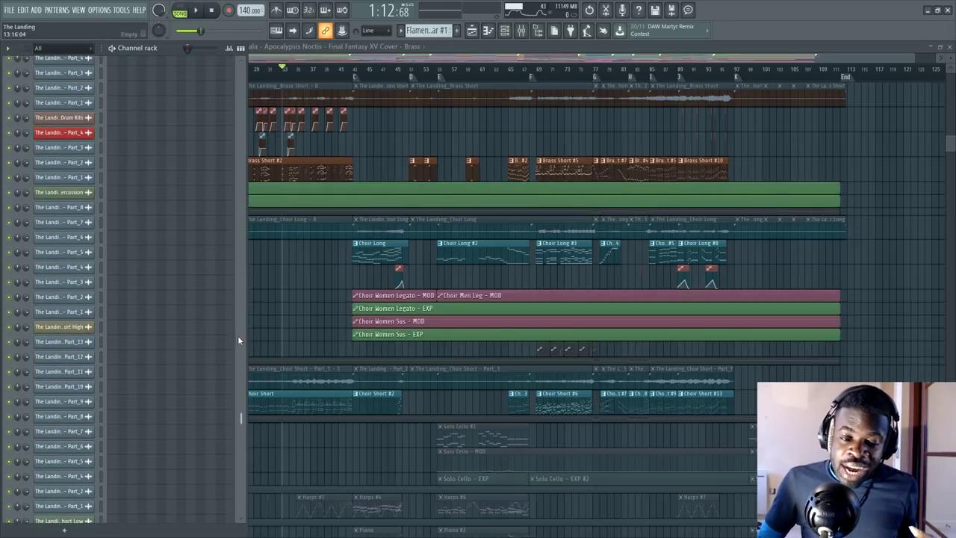
scroll(238, 336, "up", 15)
left_click(53, 105)
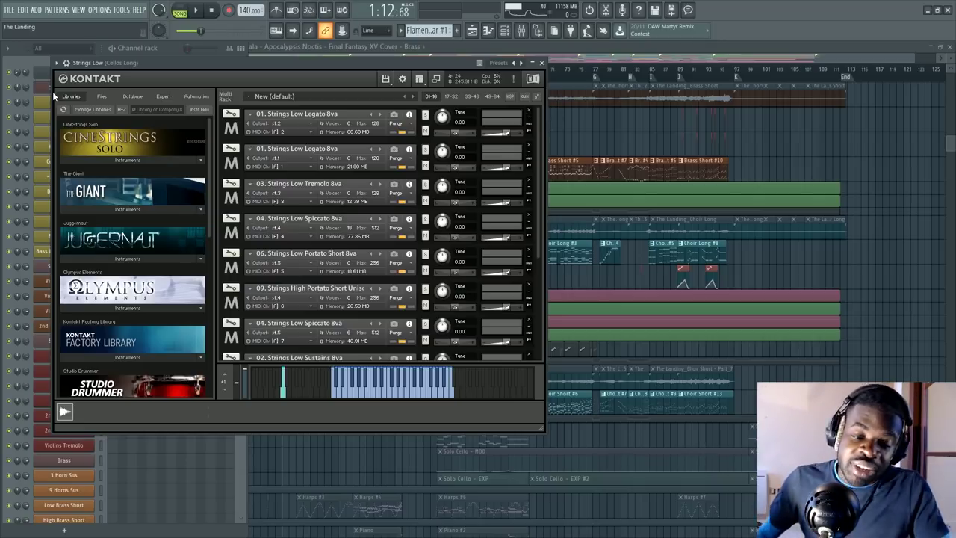
Expand the Strings Low Legato 8va panel and check Kontakt's audio settings (FL Studio ASIO, 44100 Hz)
left_click(230, 128)
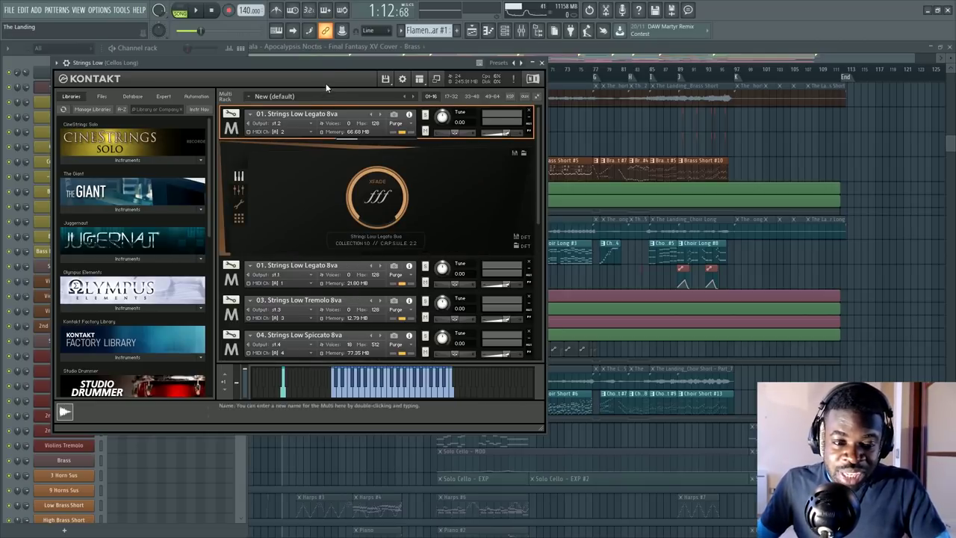
left_click_drag(338, 64, 508, 93)
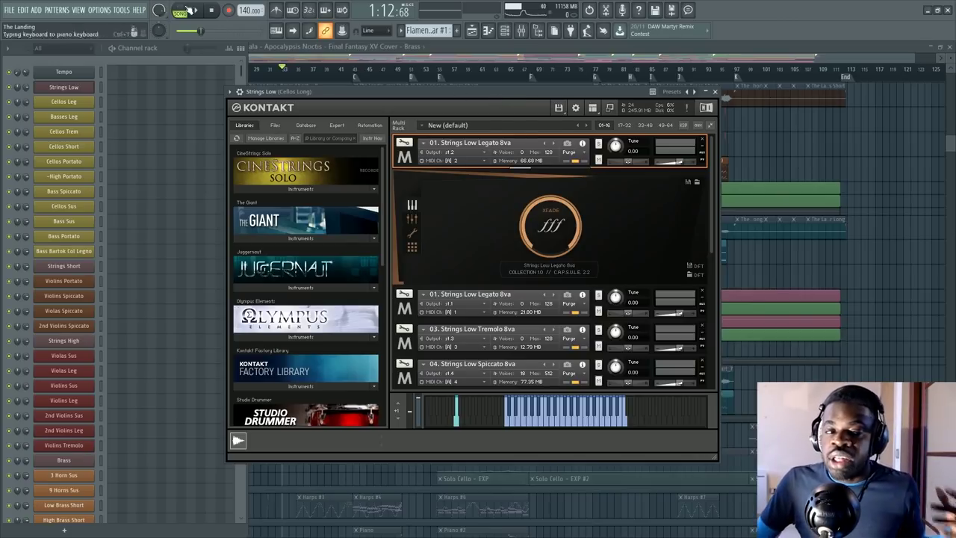
left_click(99, 10)
left_click(116, 42)
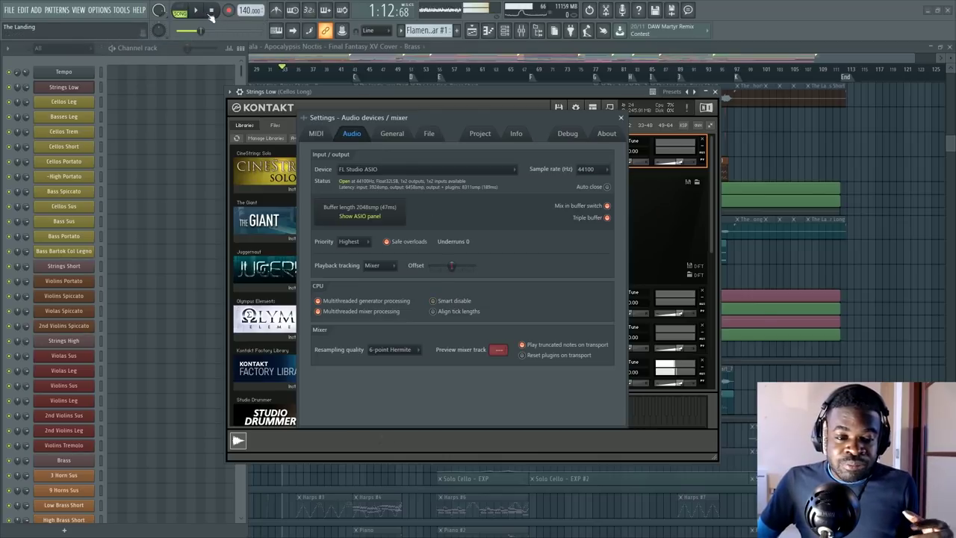
Close the audio settings, nudge the Legato 8va volume fader and audition a note
left_click(619, 117)
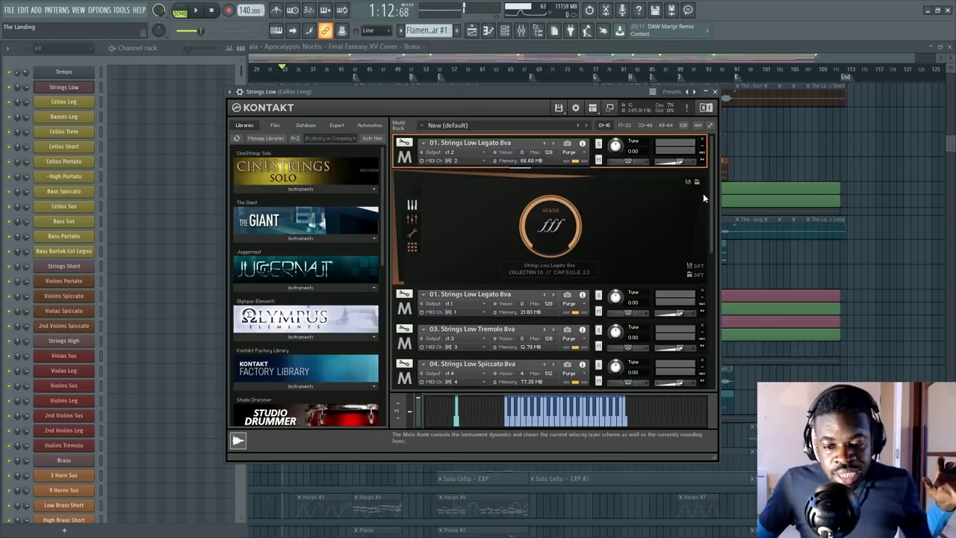
left_click_drag(681, 162, 688, 168)
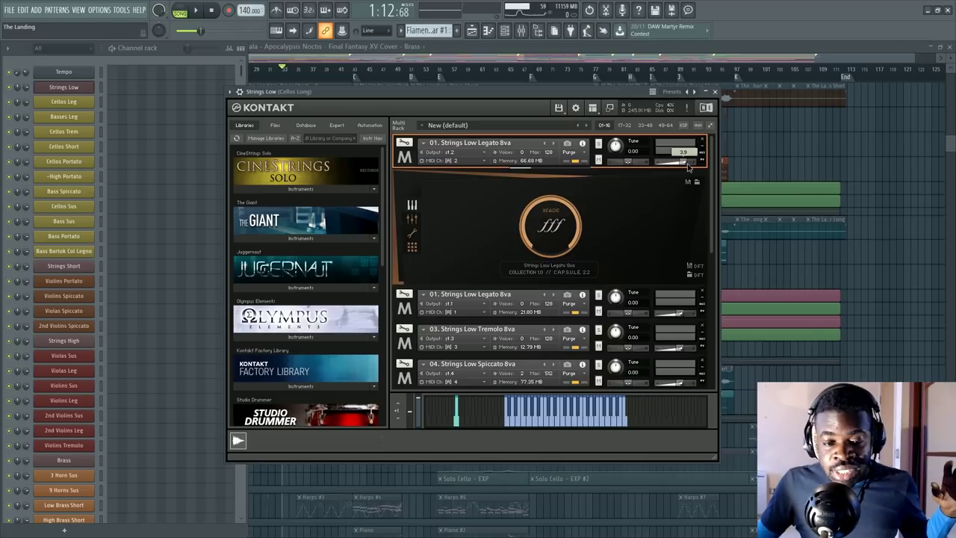
left_click(508, 428)
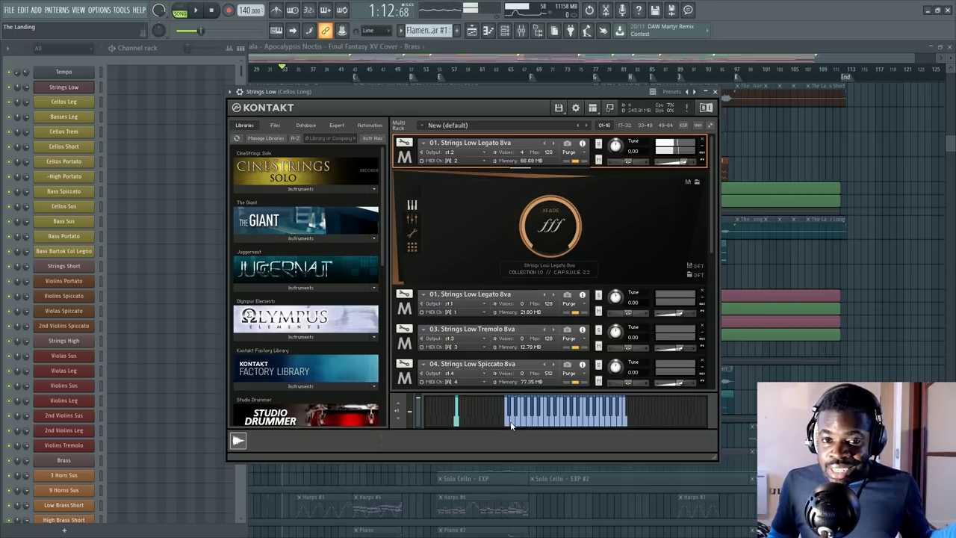
key("F9")
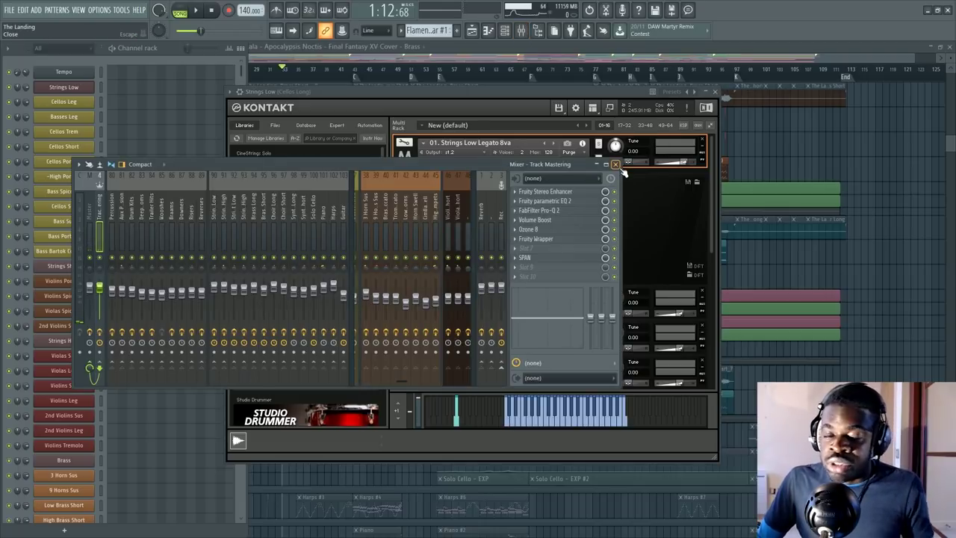
left_click(563, 254)
key("F9")
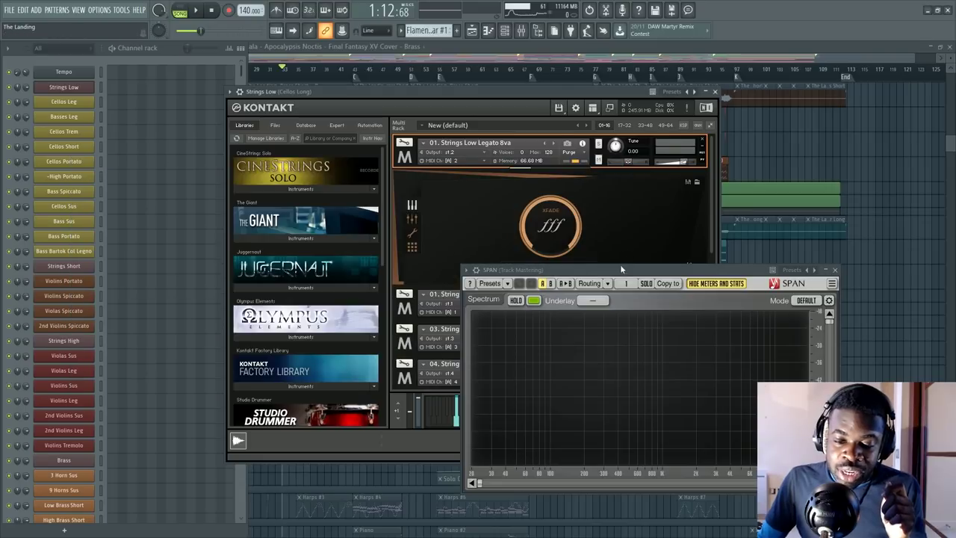
left_click_drag(620, 268, 732, 234)
left_click(508, 425)
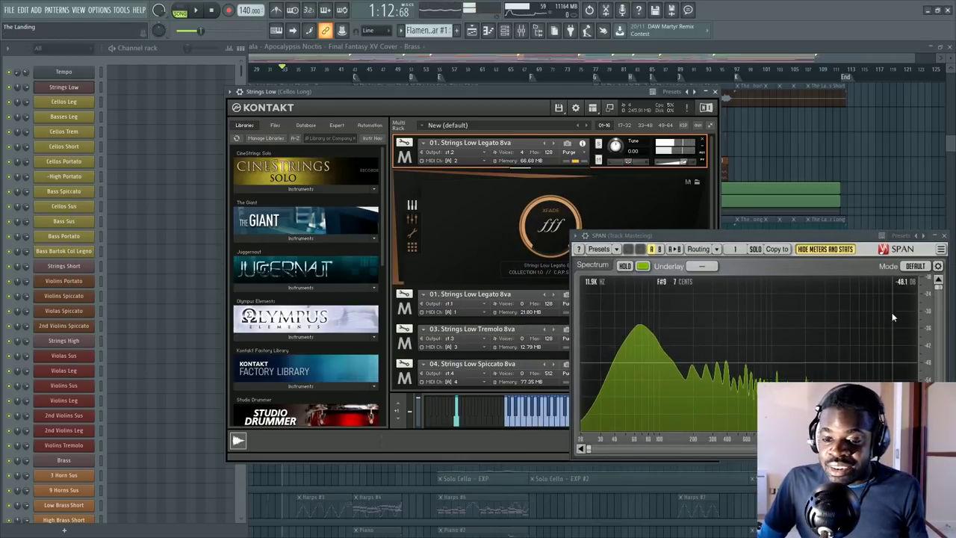
left_click(944, 235)
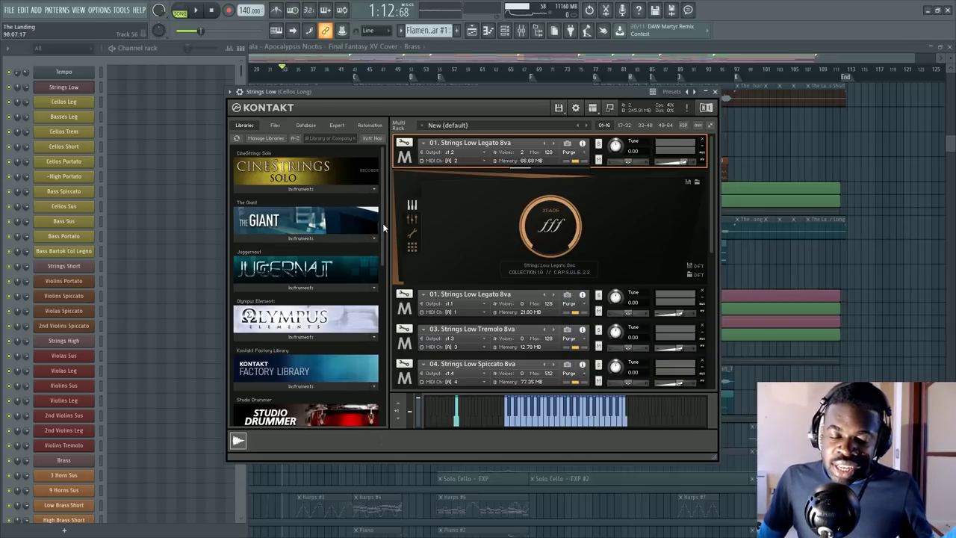
scroll(381, 224, "down", 1)
scroll(321, 194, "up", 1)
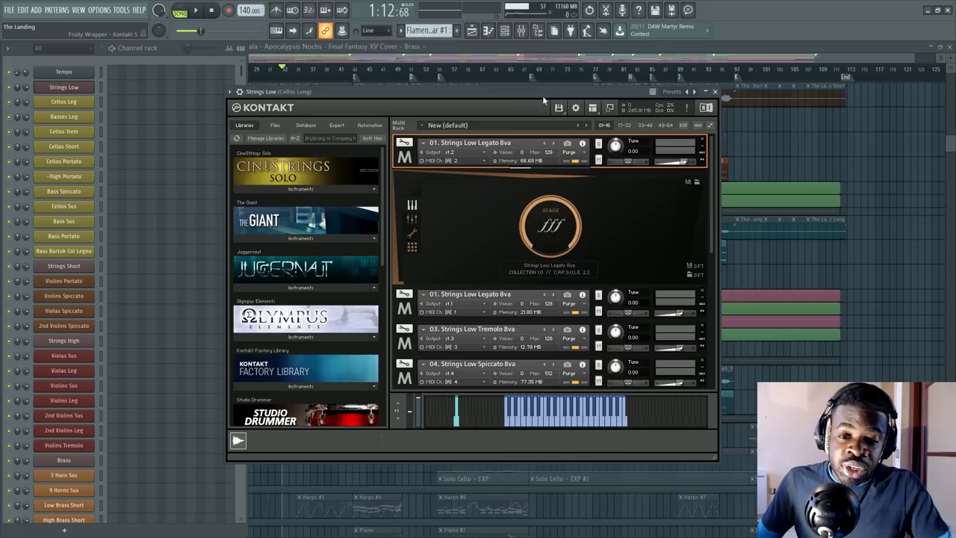
Check the Legato 8va mic mixer view, then collapse its panel to list all low strings patches
left_click(412, 160)
left_click(422, 156)
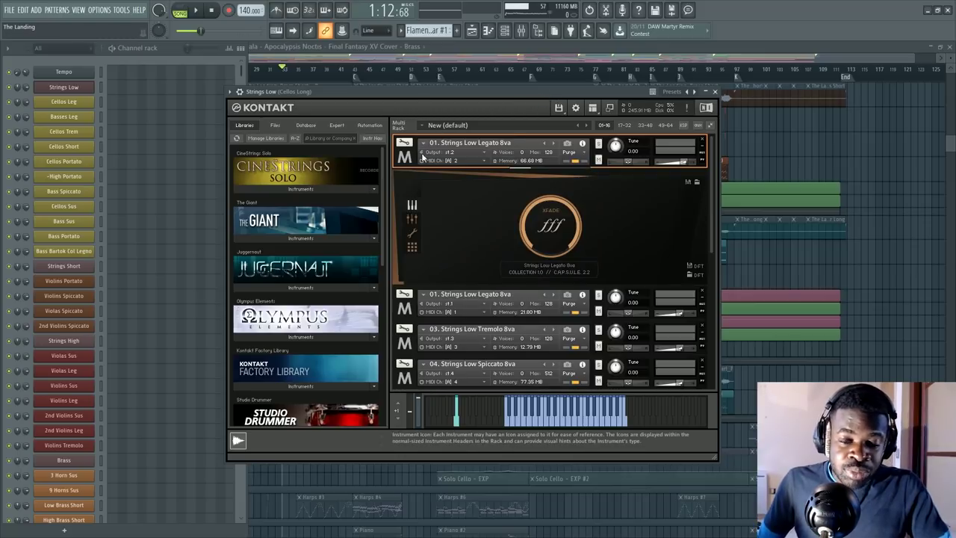
left_click(411, 208)
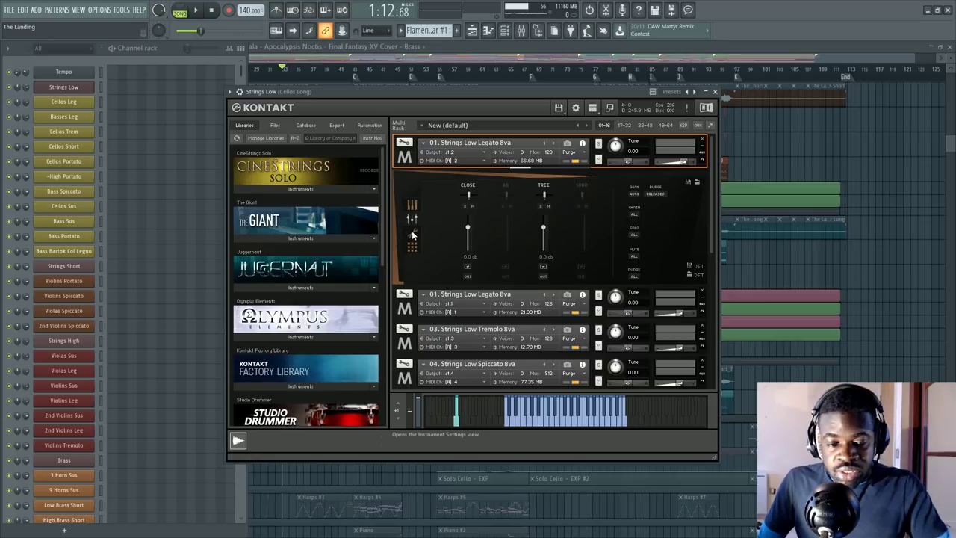
left_click(412, 208)
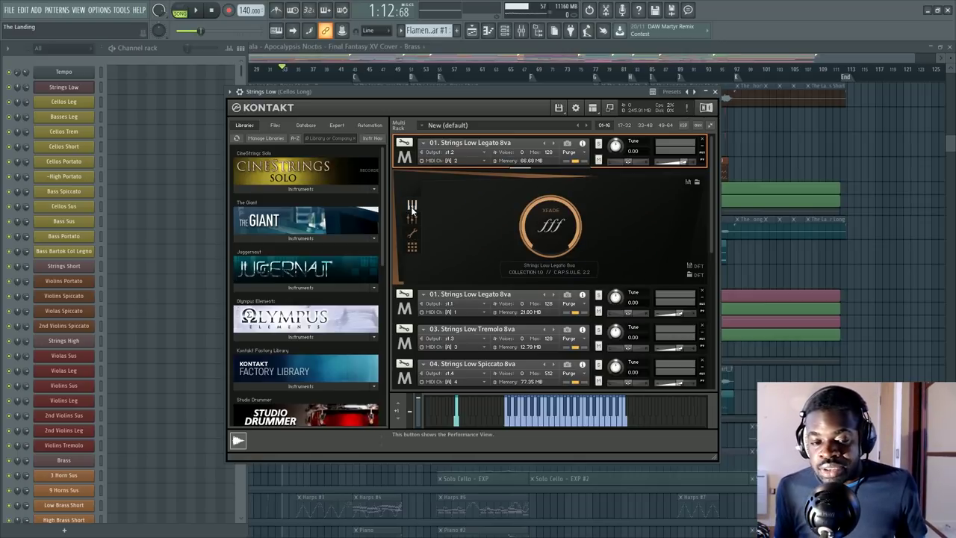
left_click(409, 159)
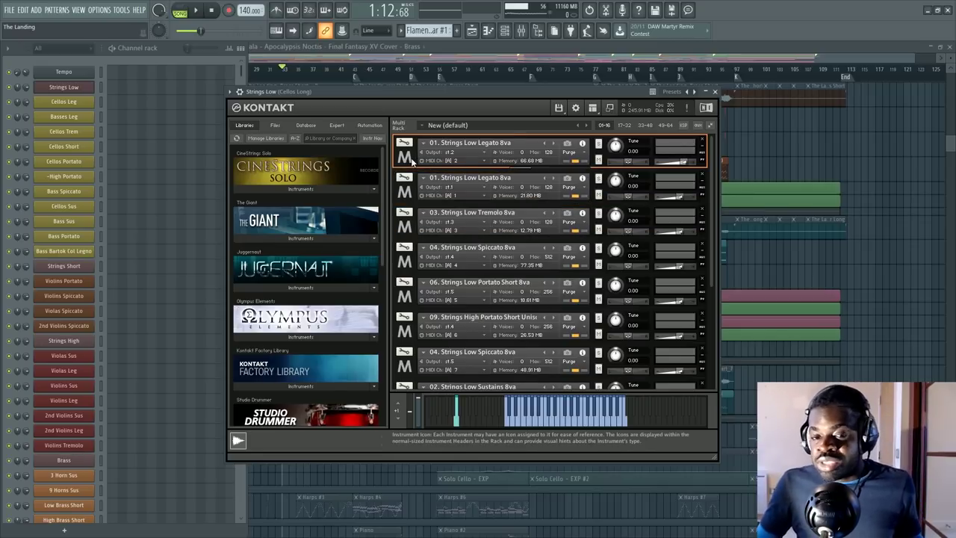
left_click(407, 160)
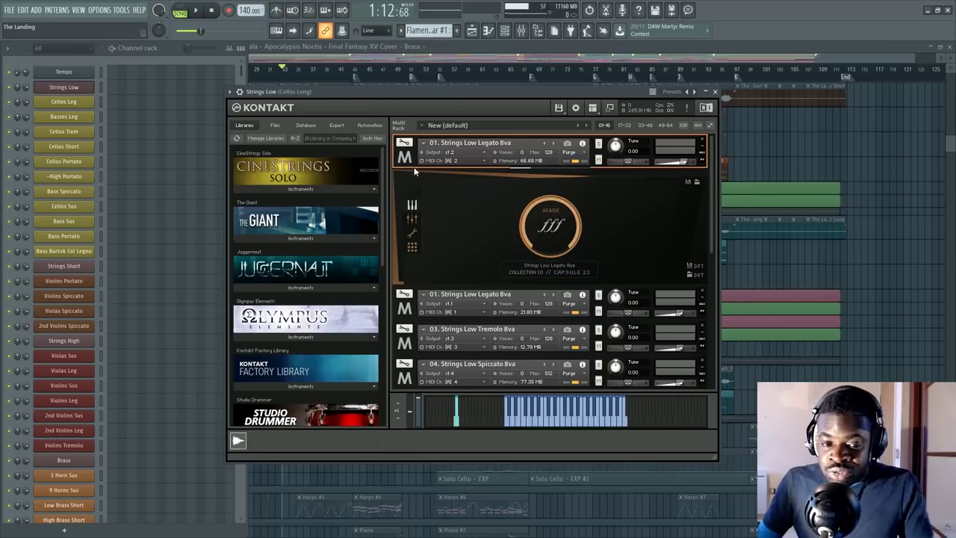
left_click(404, 143)
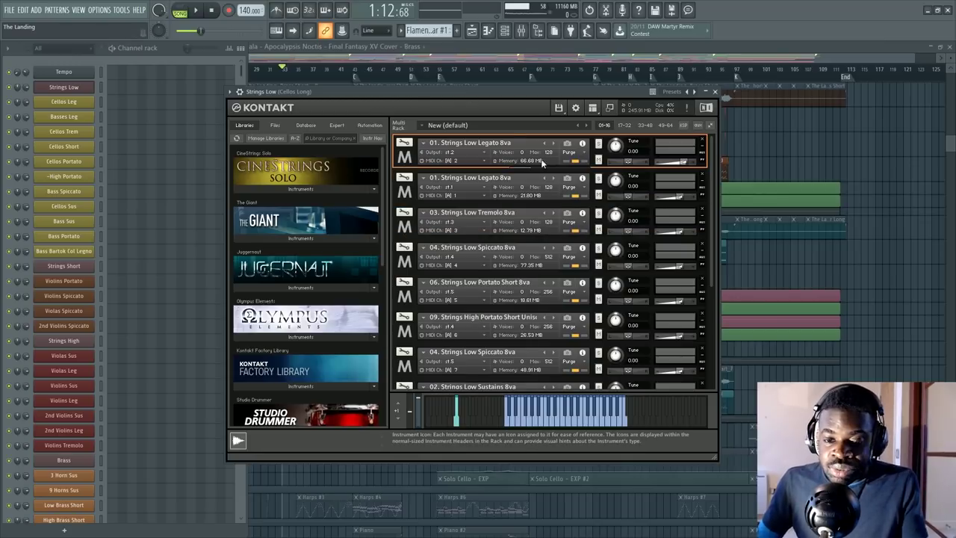
left_click(714, 91)
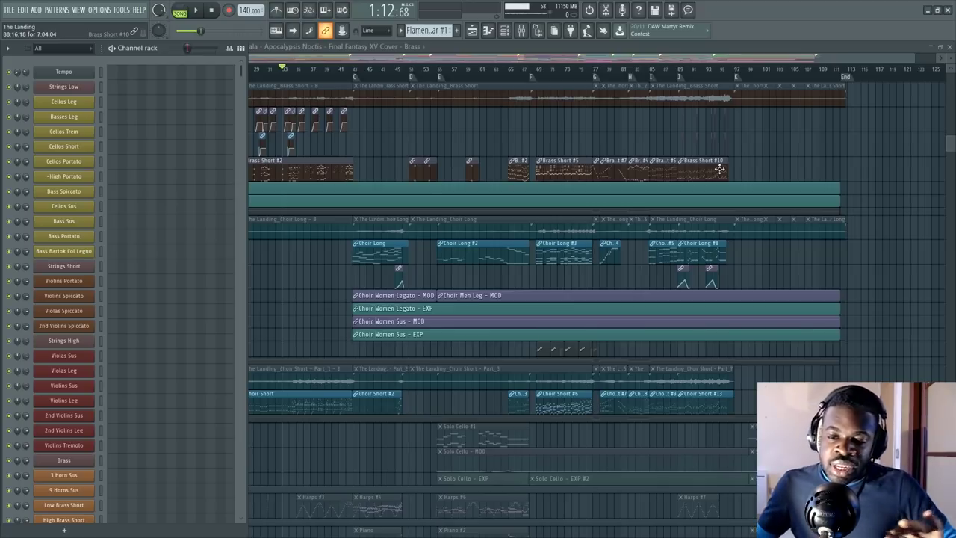
key("F6")
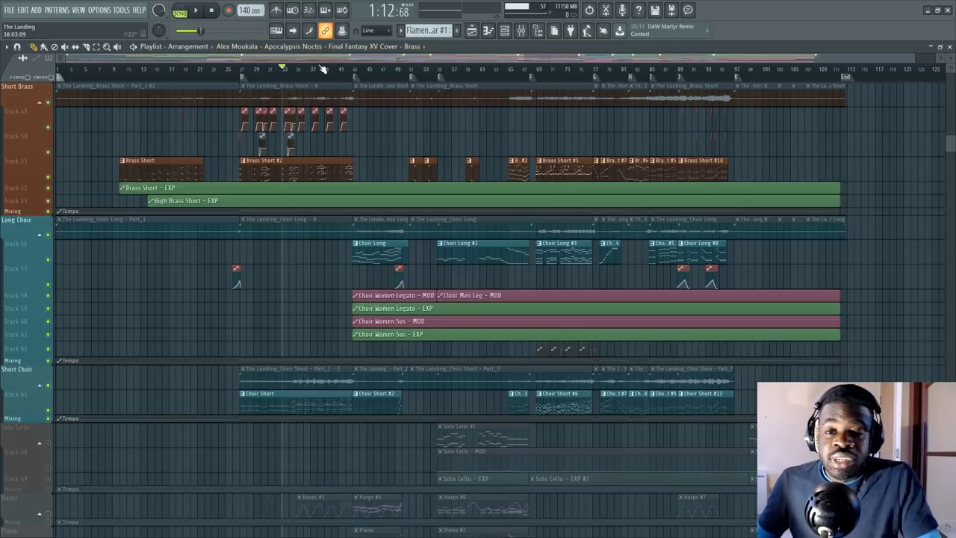
key("F6")
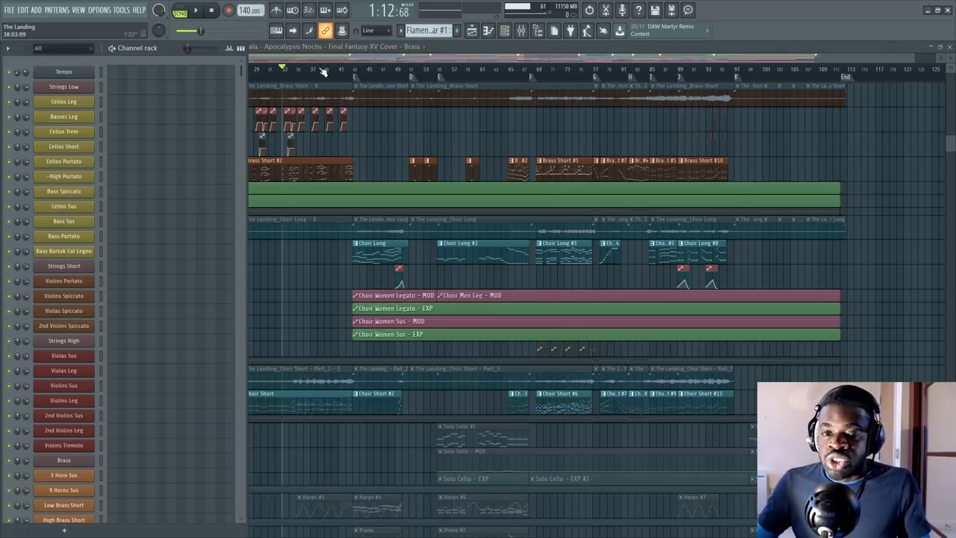
left_click(64, 88)
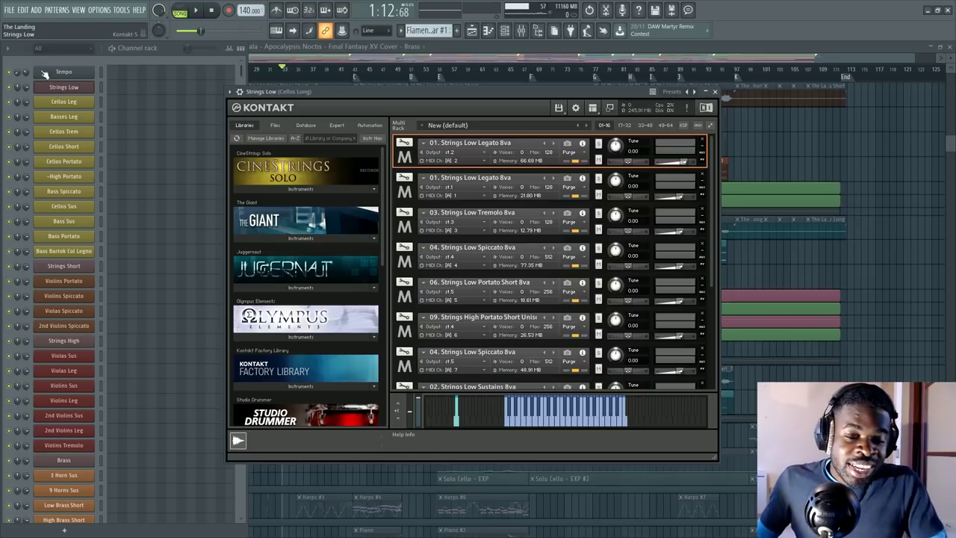
Show Kontakt's file browser, expand the Legato 8va panel to inspect it, then collapse it again
left_click(267, 124)
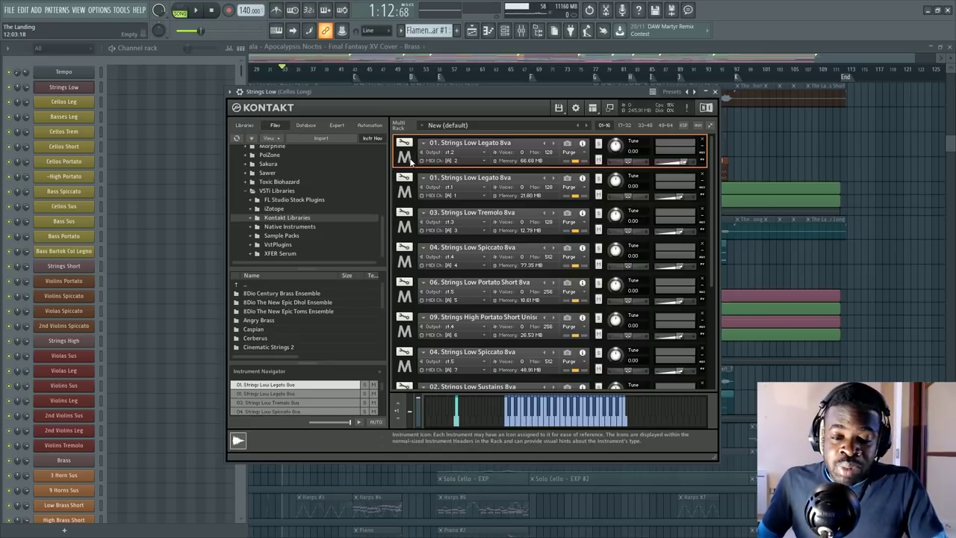
left_click(404, 142)
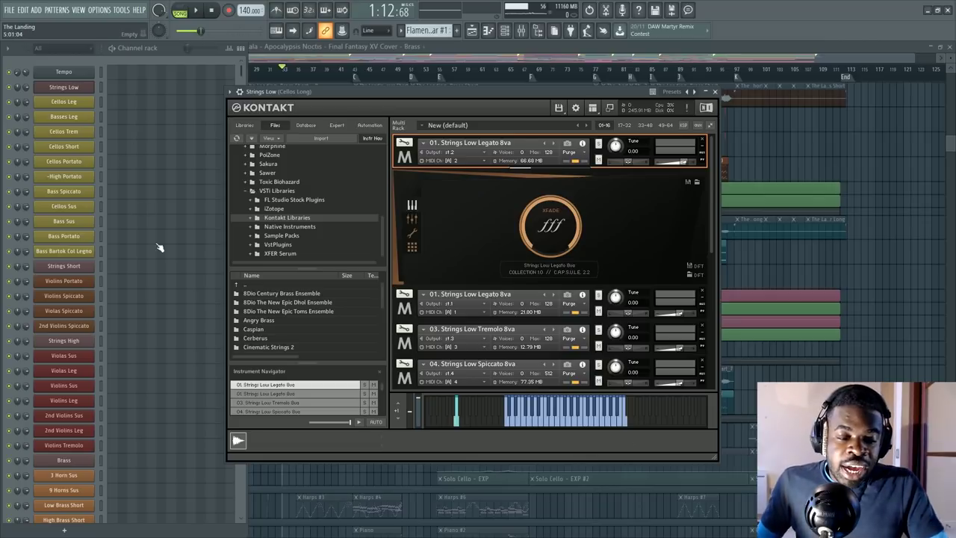
scroll(74, 257, "down", 3)
scroll(150, 274, "up", 3)
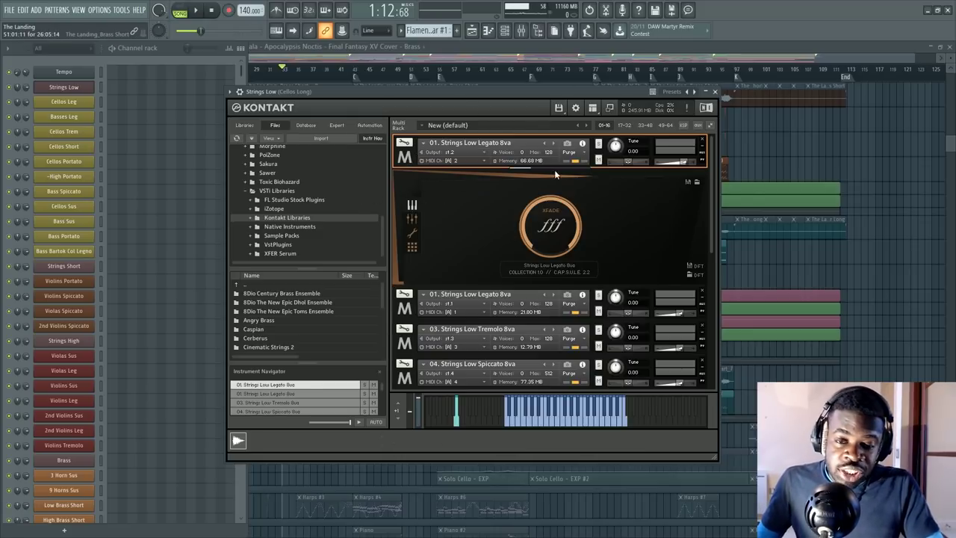
left_click(404, 142)
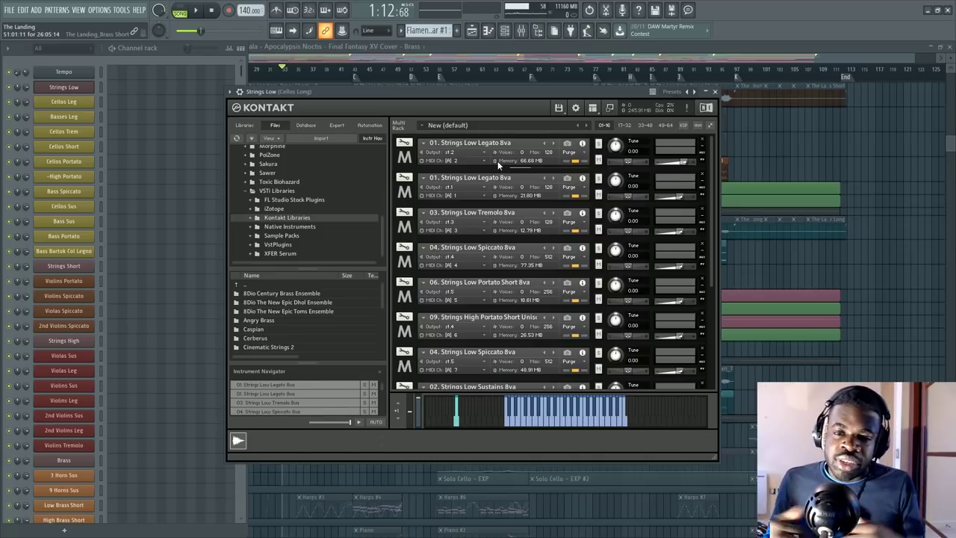
Open the Violins Spiccato pattern in the Piano roll, then open the Strings Short Kontakt instance
left_click(115, 301)
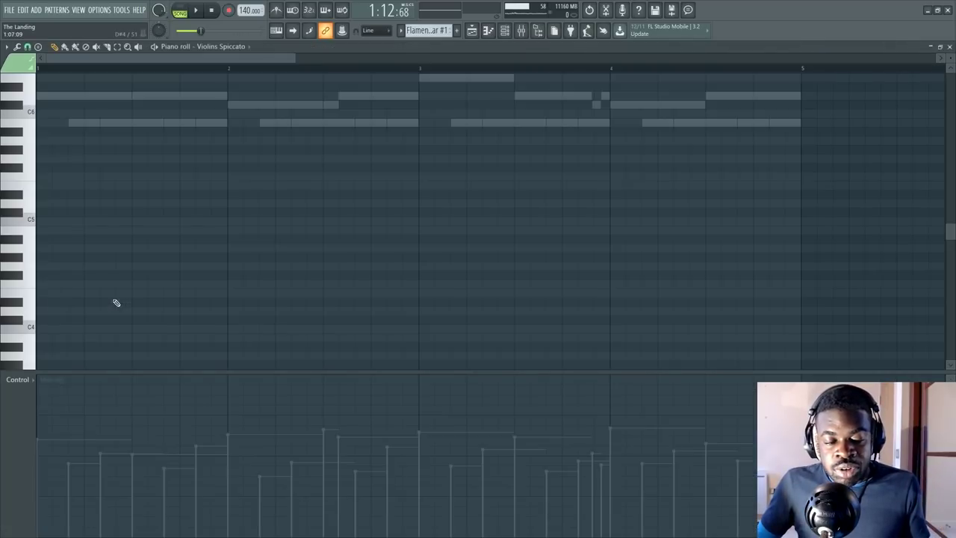
scroll(145, 171, "up", 4)
key("F6")
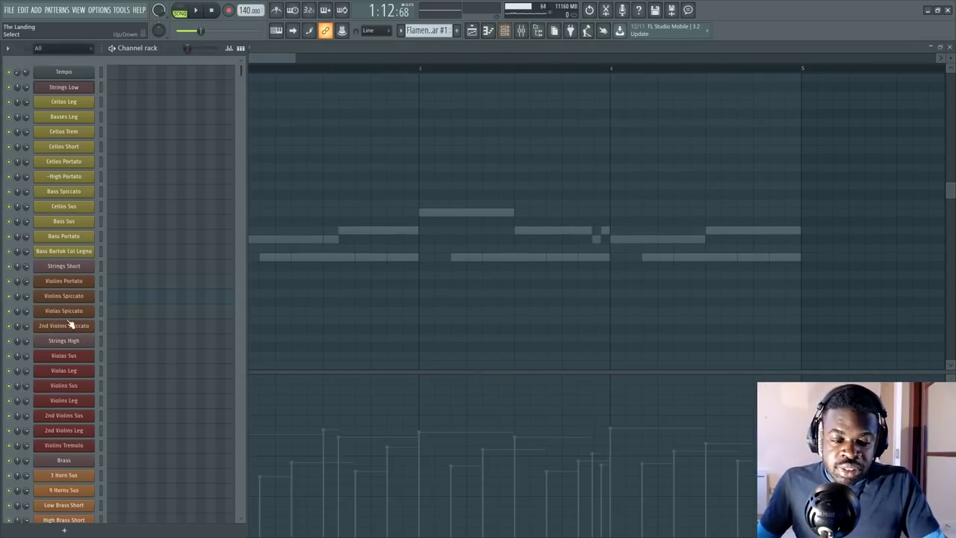
left_click(67, 266)
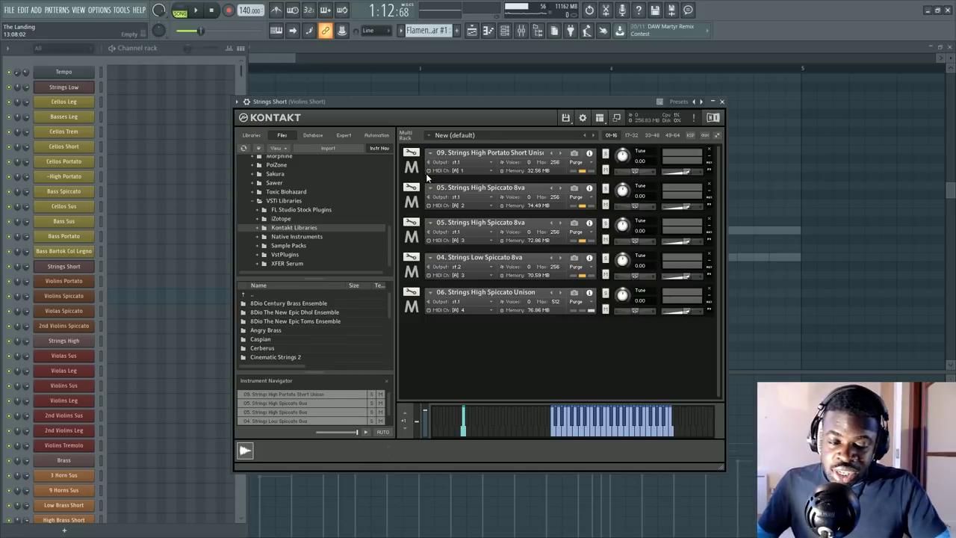
Switch Kontakt to the Libraries tab and browse Metropolis Ark 1's 16 Multi .nki instruments
left_click(250, 136)
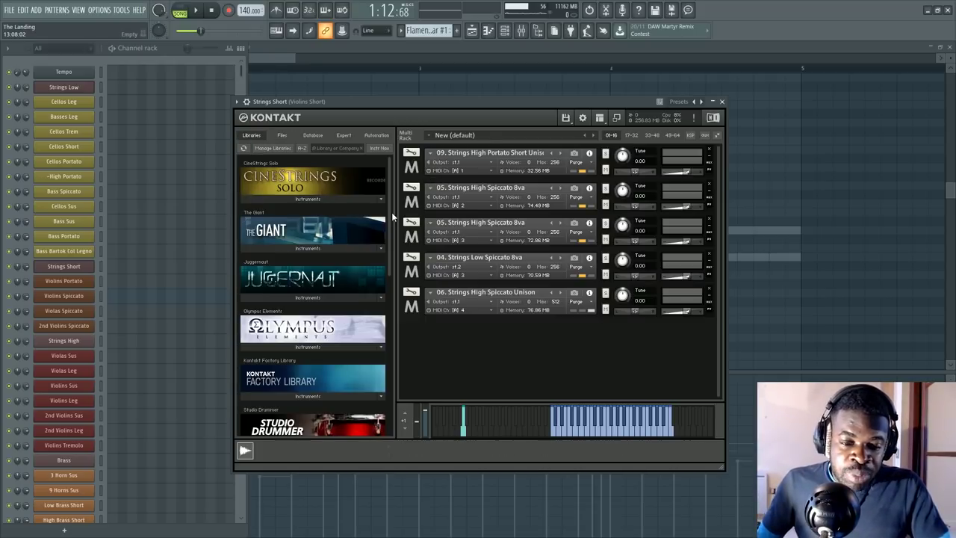
mouse_move(388, 216)
left_mouse_down()
mouse_move(390, 314)
mouse_move(391, 217)
left_mouse_up()
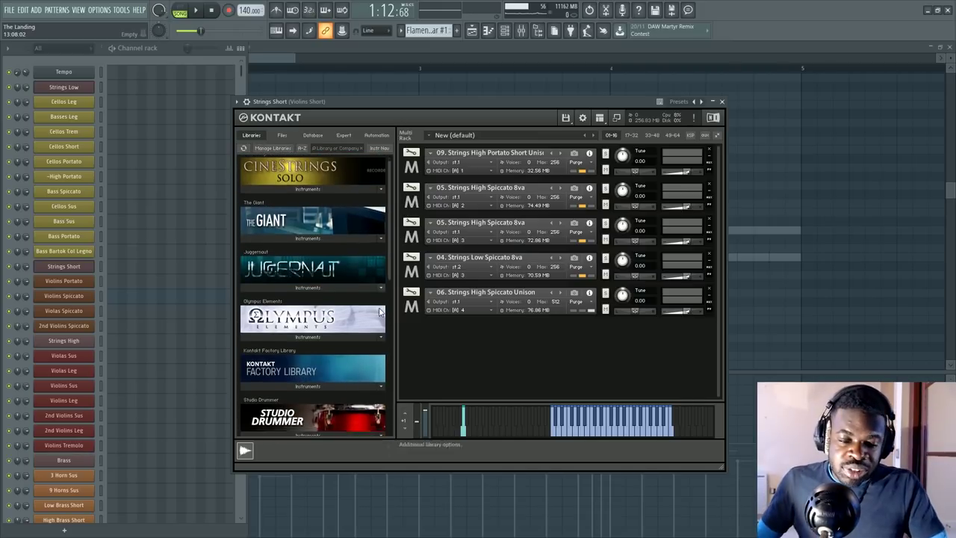
scroll(374, 319, "down", 5)
scroll(343, 356, "down", 2)
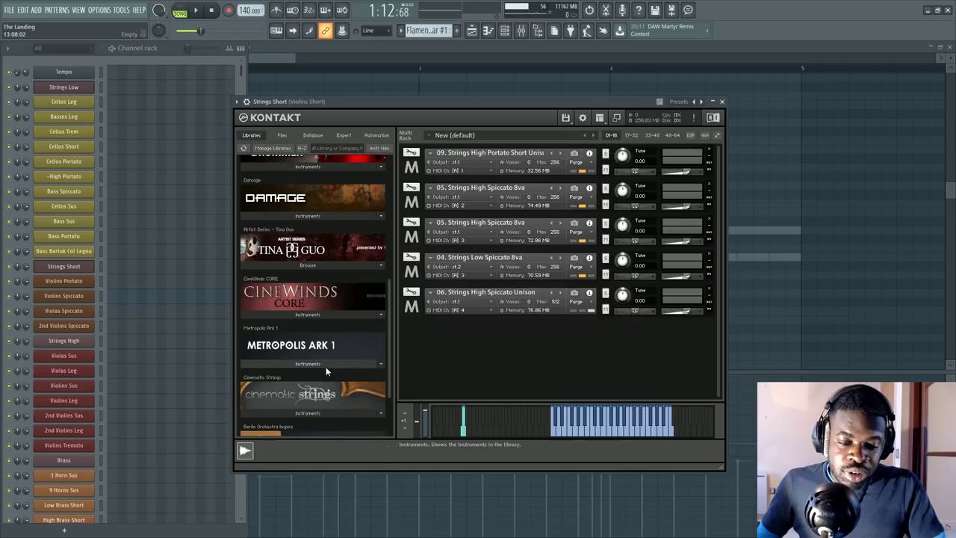
left_click(327, 349)
scroll(304, 368, "down", 1)
scroll(303, 372, "down", 3)
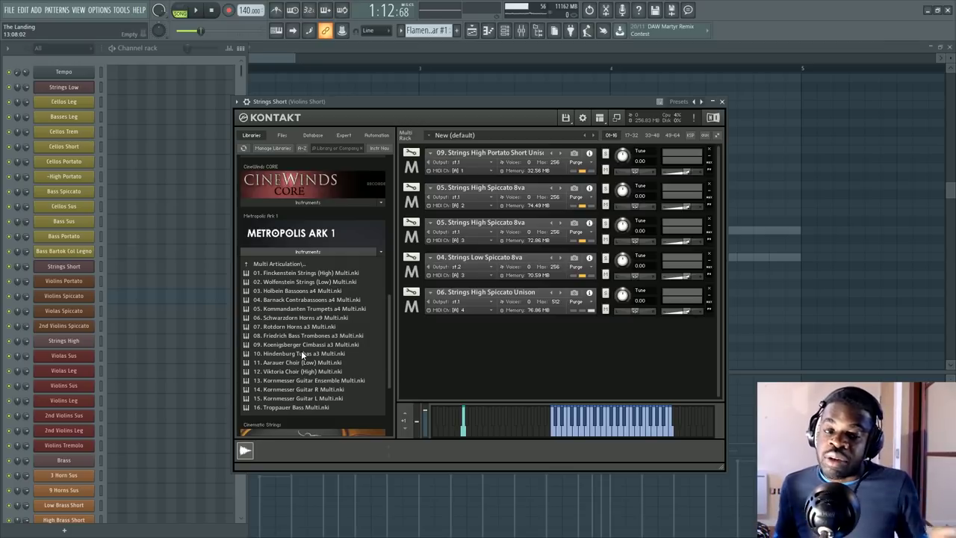
scroll(303, 348, "down", 1)
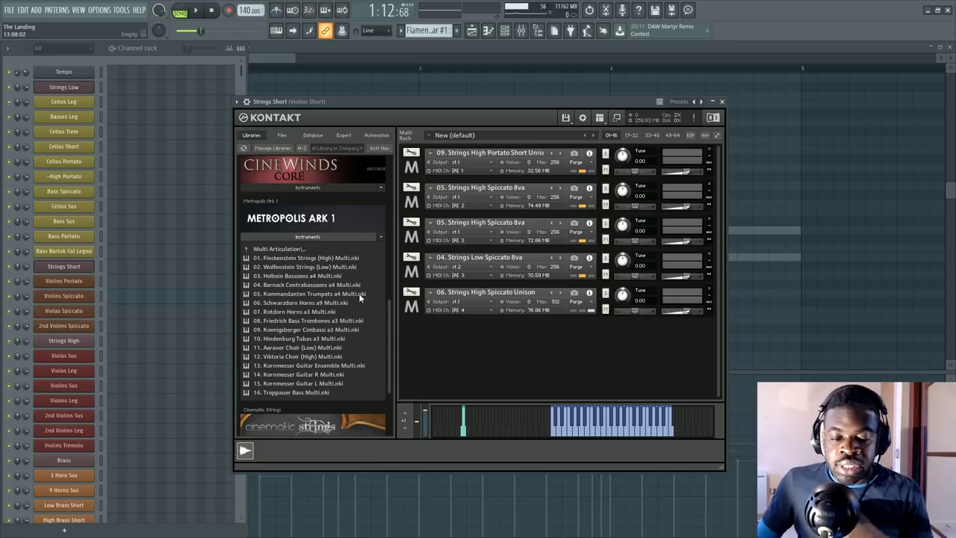
scroll(391, 310, "up", 2)
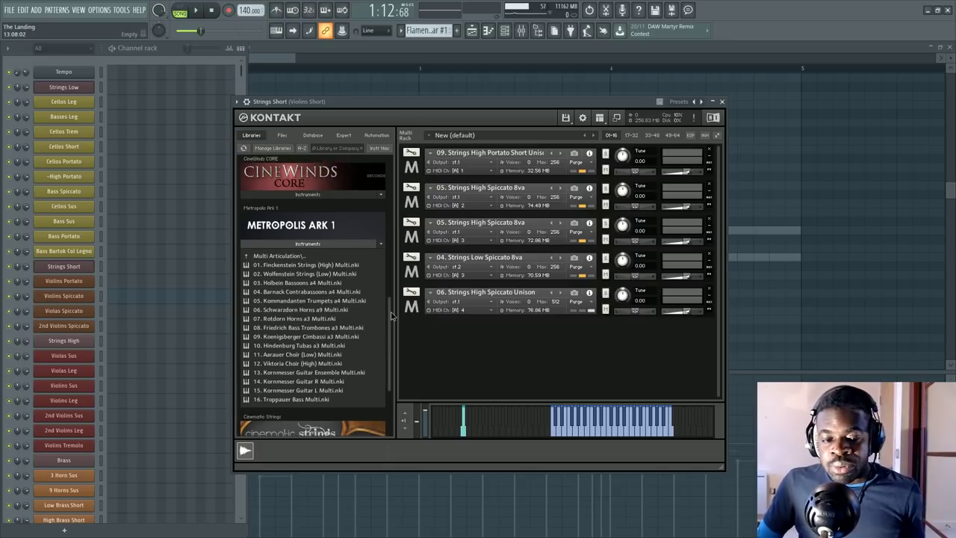
left_click_drag(394, 303, 396, 233)
scroll(383, 198, "up", 3)
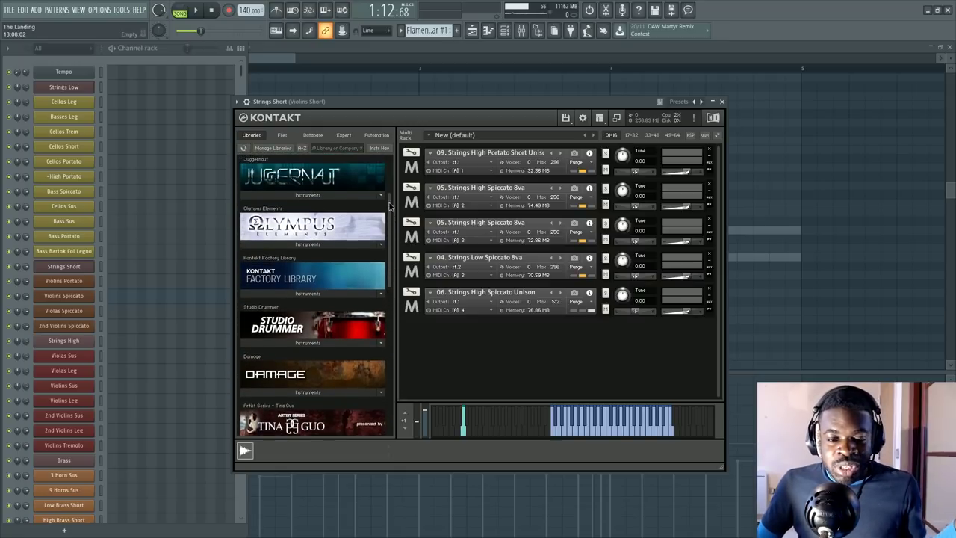
scroll(382, 198, "up", 2)
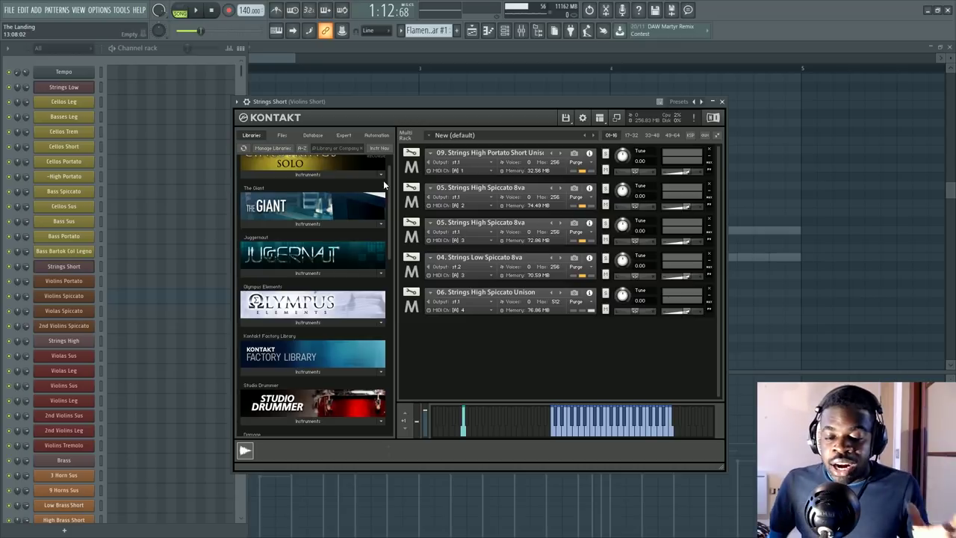
Expand and collapse the Strings Low Spiccato 8va patch, then reopen the Strings Low Kontakt rack
left_click(413, 273)
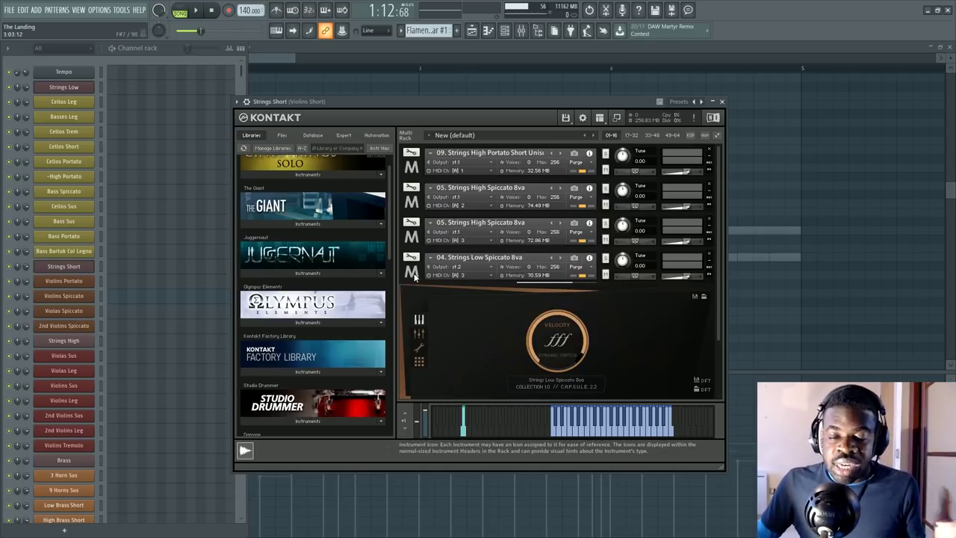
scroll(417, 278, "down", 1)
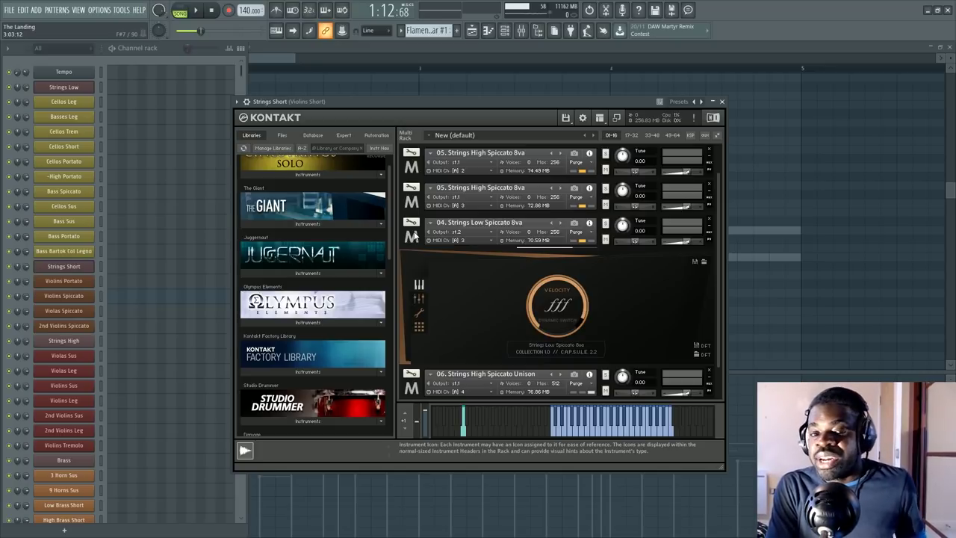
left_click(413, 236)
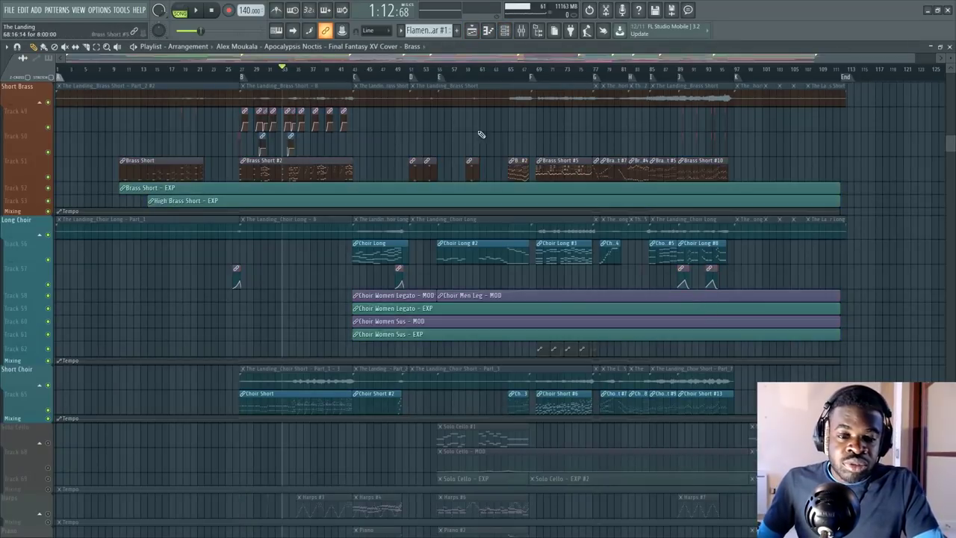
key("F6")
left_click(63, 86)
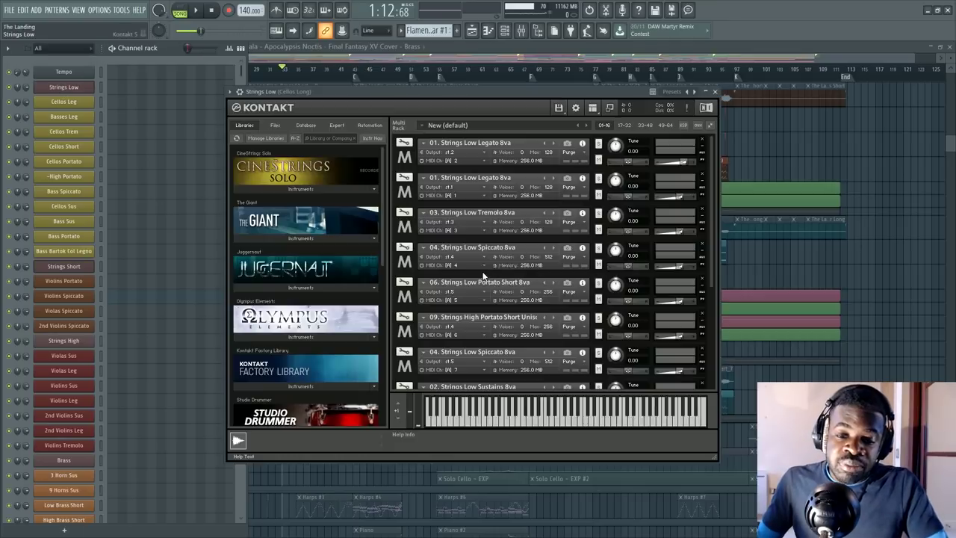
Nudge the Strings Low Kontakt window right and expand the Legato 8va patch to reveal XFADE
scroll(384, 163, "down", 6)
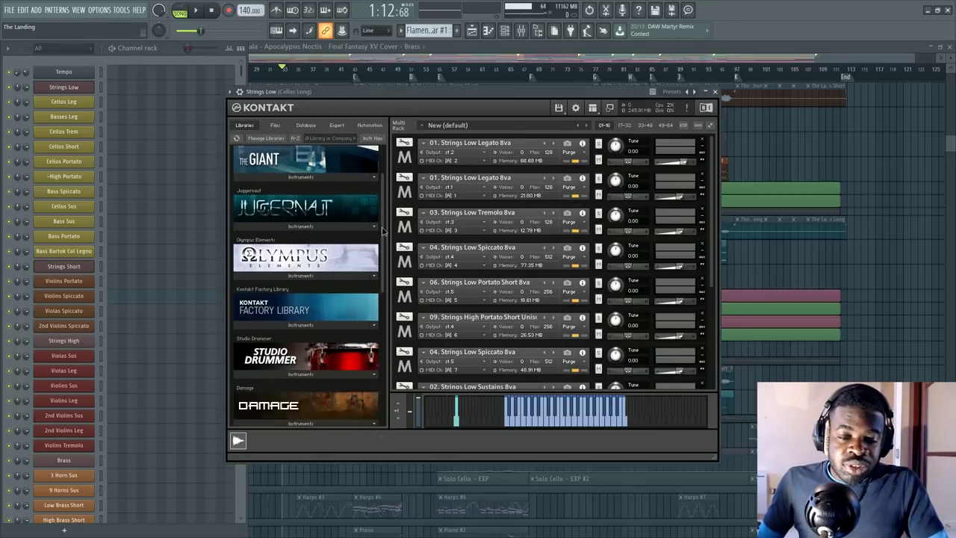
left_click_drag(439, 91, 473, 88)
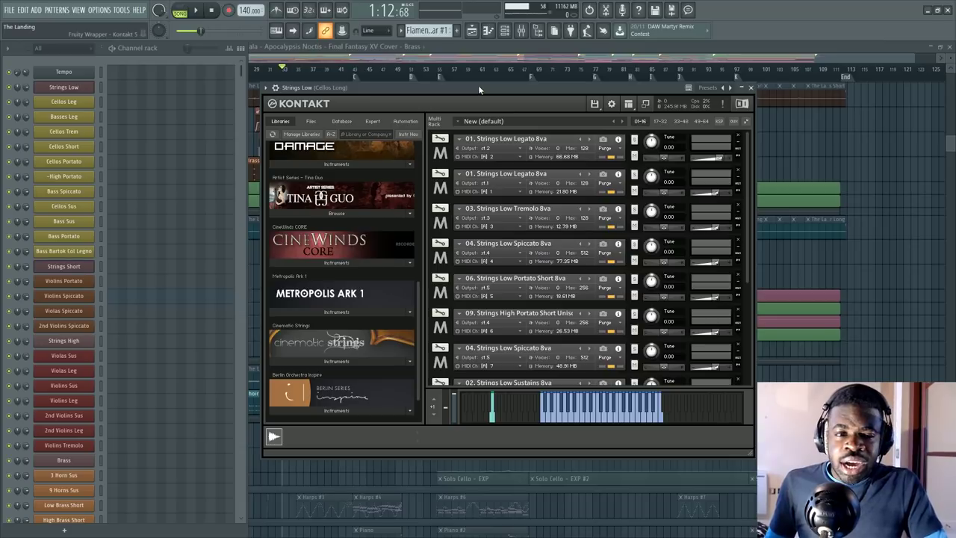
left_click(441, 151)
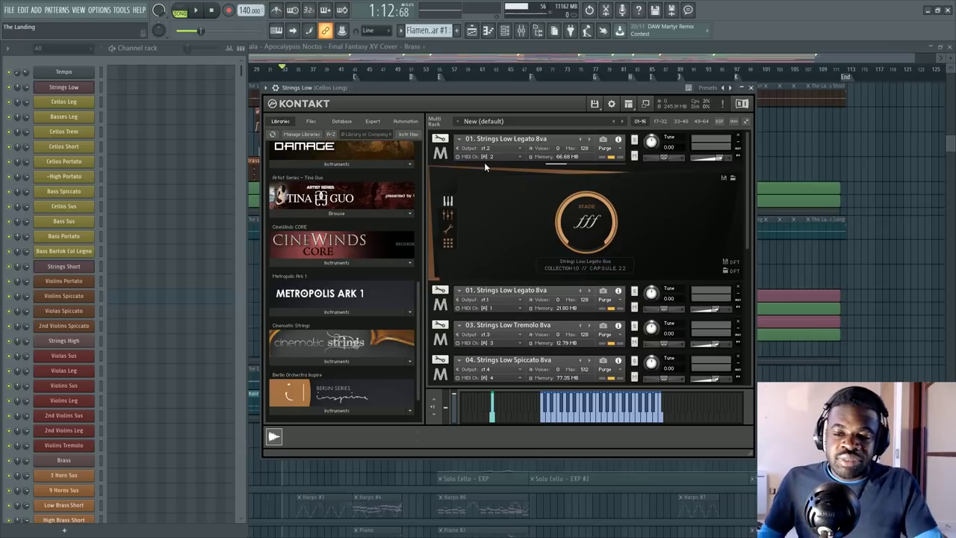
Bring the full arrangement forward, scroll to the brass tracks, and dock the Channel rack beside them
left_click(869, 146)
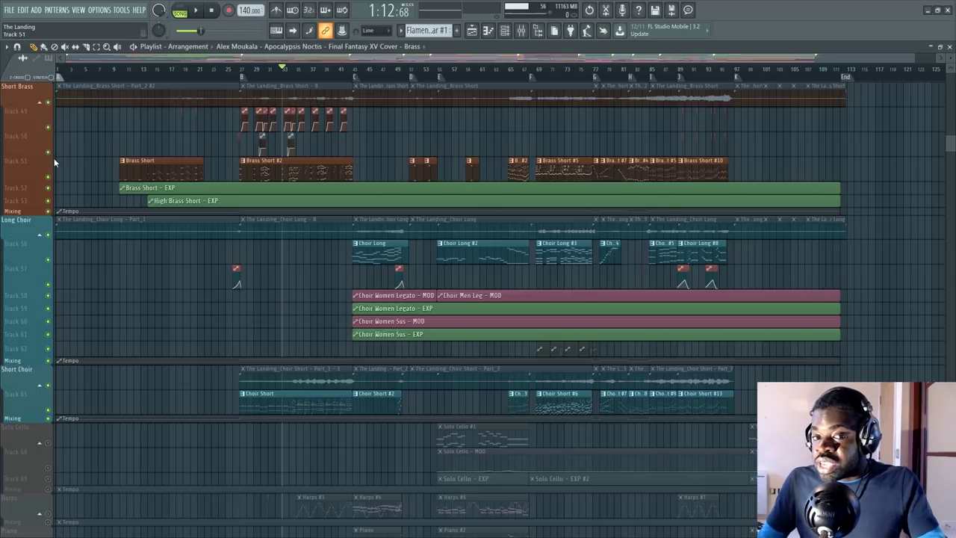
scroll(236, 181, "down", 10)
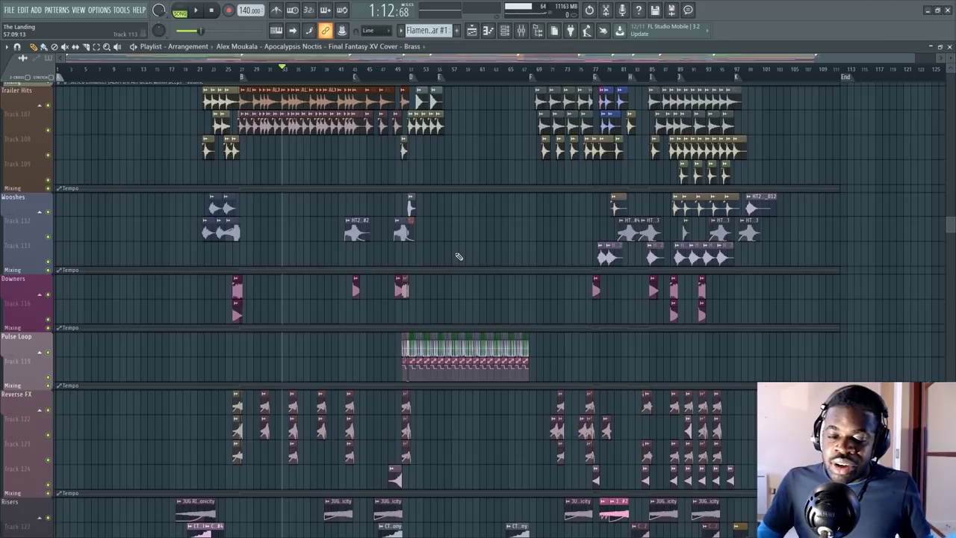
scroll(454, 256, "down", 6)
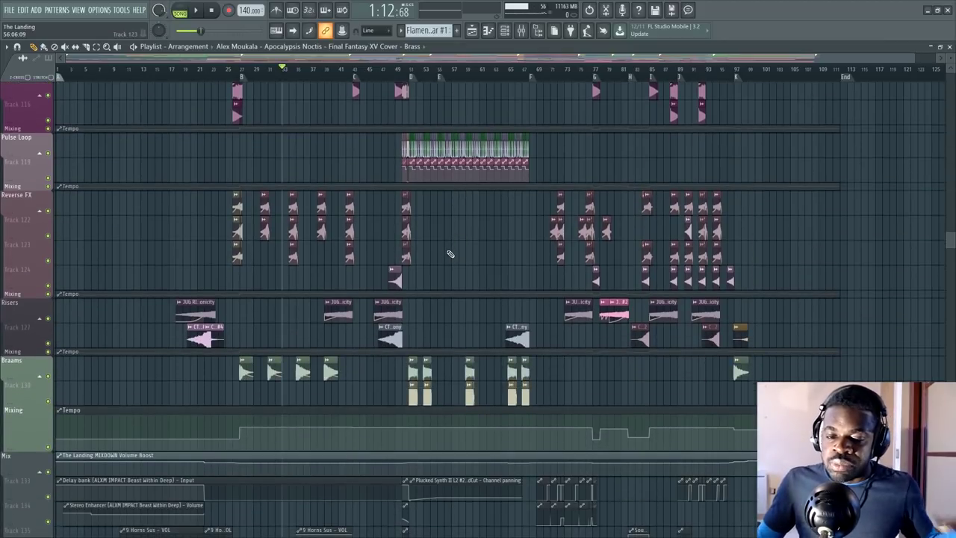
scroll(459, 280, "up", 15)
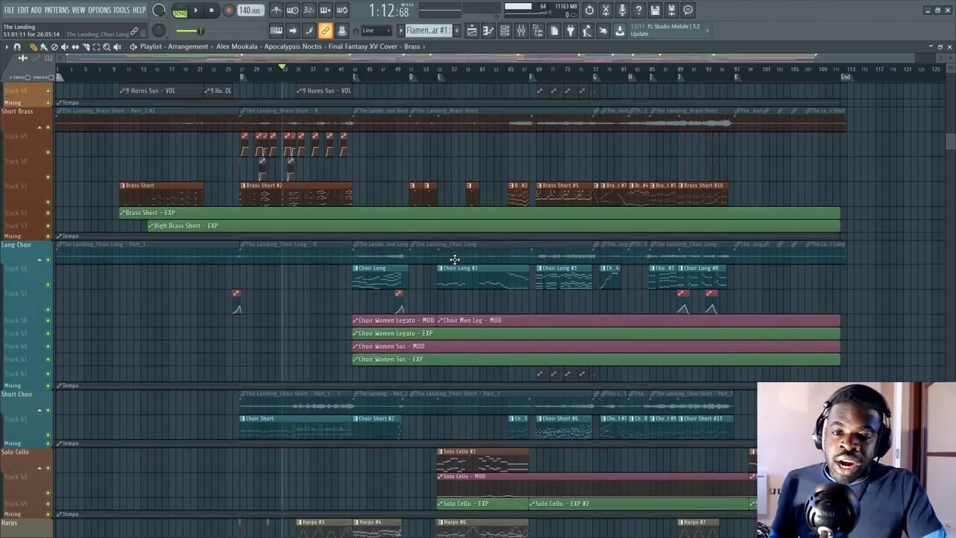
key("F6")
key("F6")
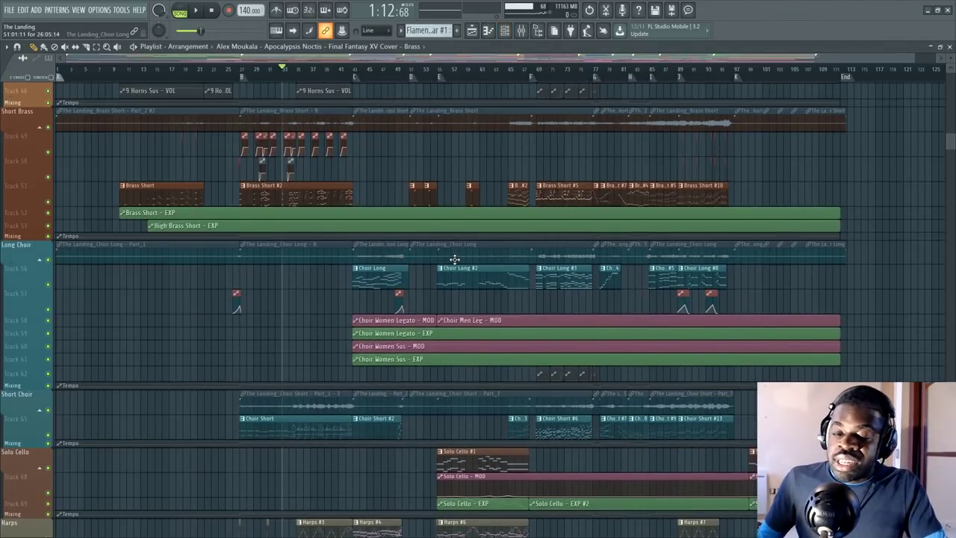
scroll(454, 259, "up", 10)
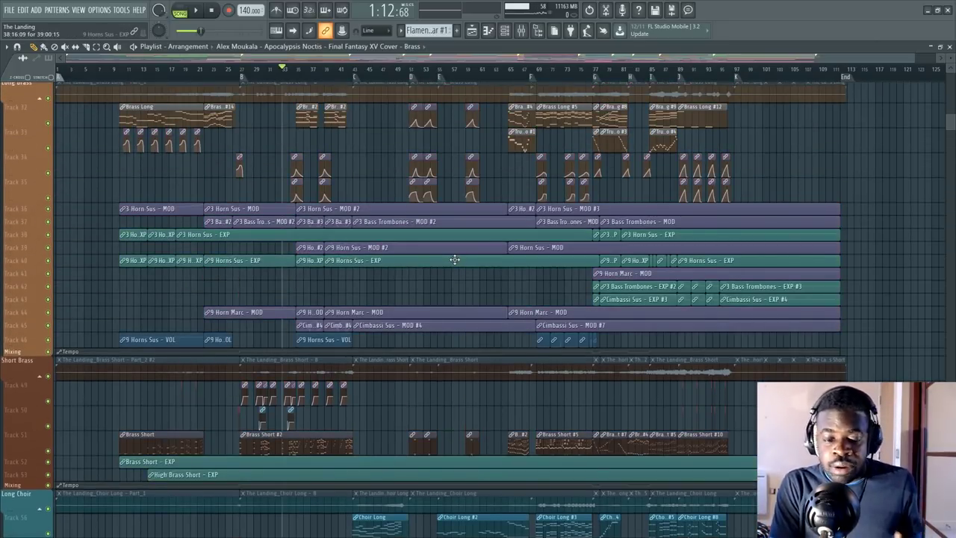
key("F6")
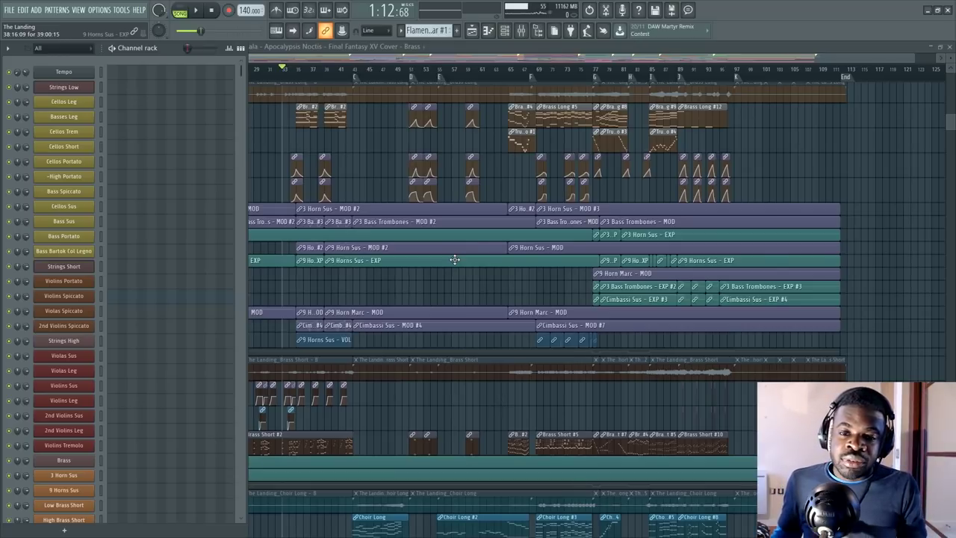
Clear the clip selection, hide the Channel rack, and scroll up to the Long Strings automation tracks
left_click(478, 277)
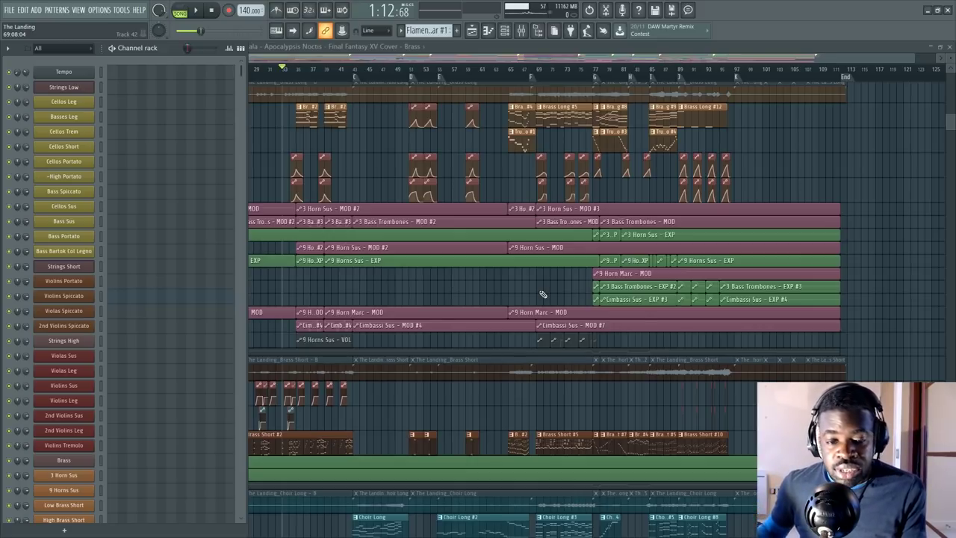
key("F6")
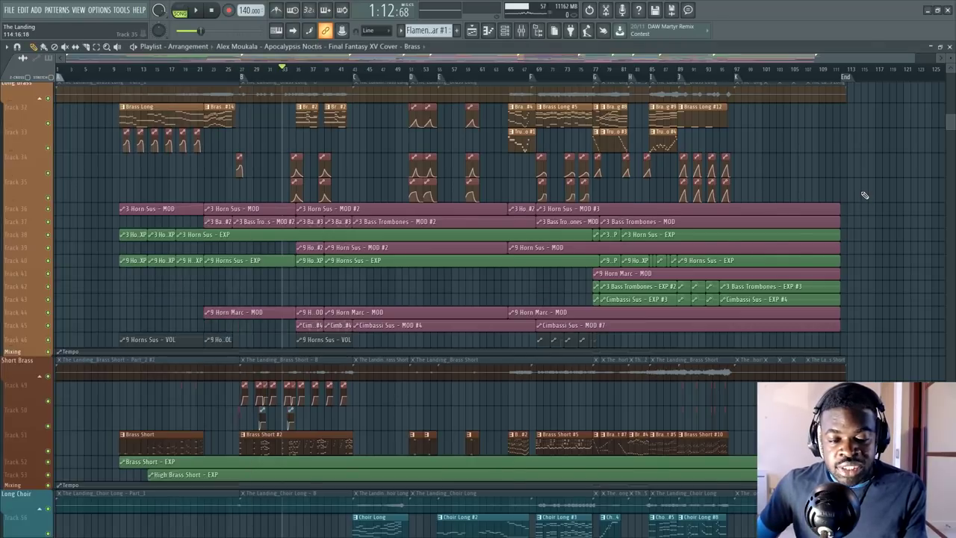
scroll(864, 196, "up", 10)
scroll(864, 196, "up", 3)
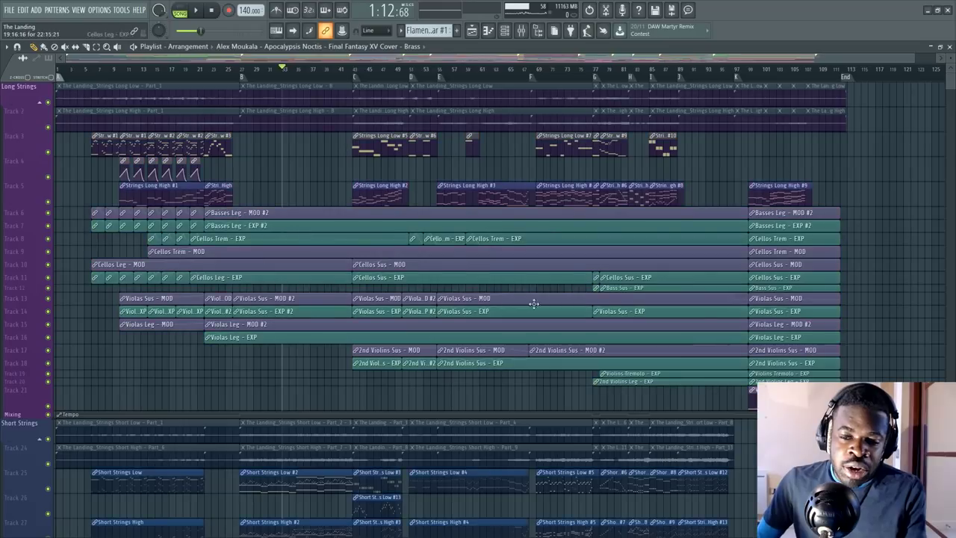
left_click(715, 306)
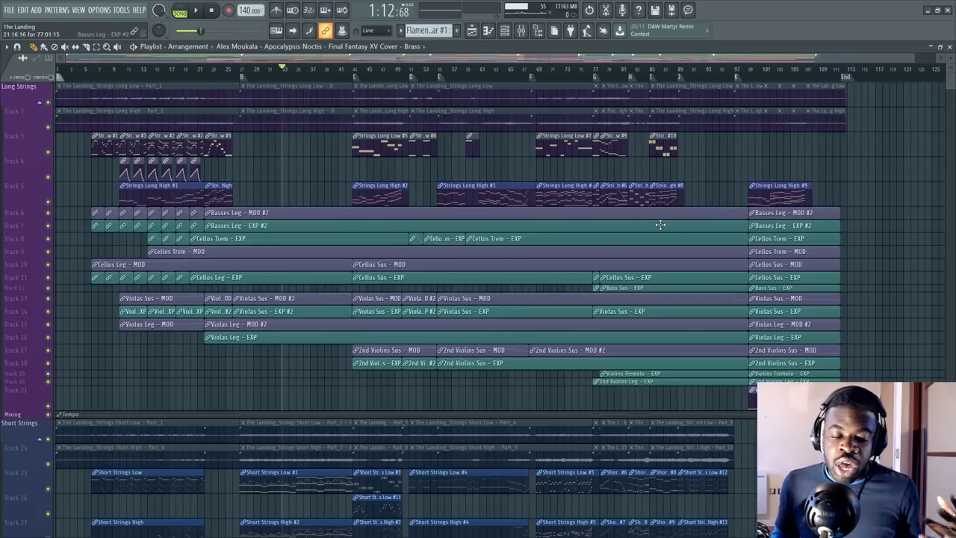
scroll(672, 313, "down", 3)
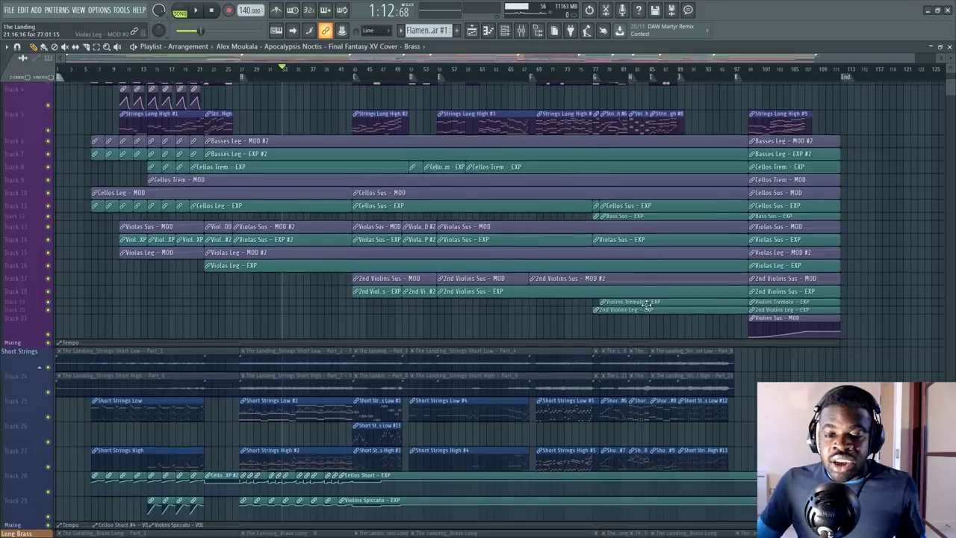
key("ctrl+a")
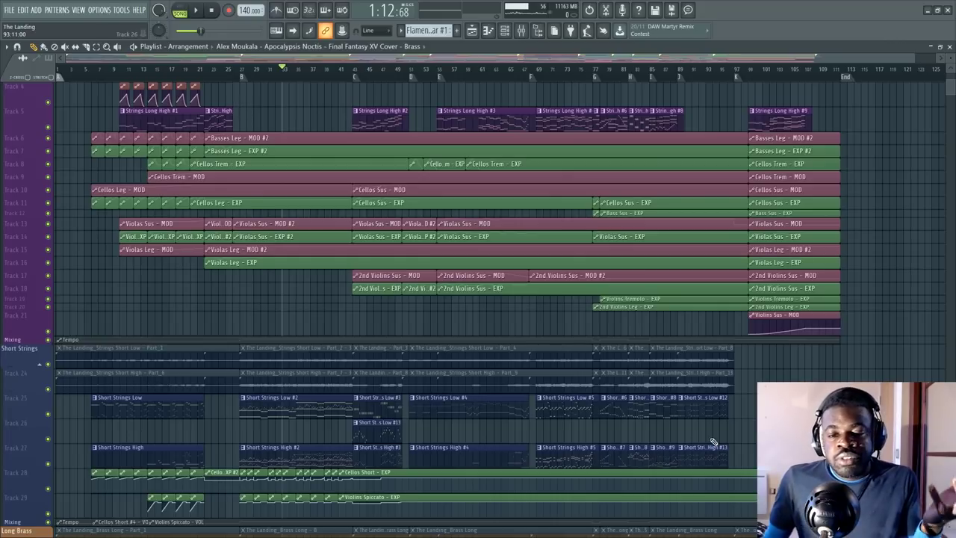
scroll(851, 358, "up", 3)
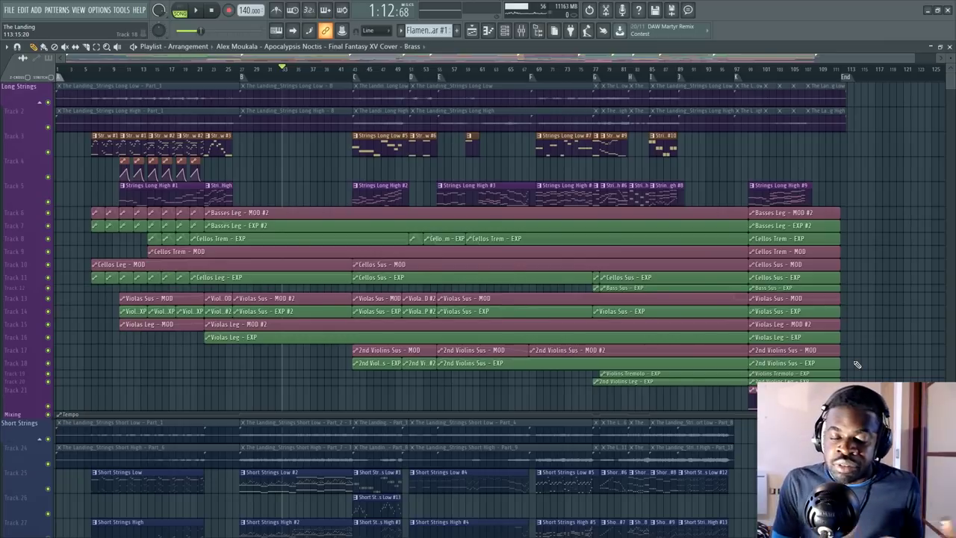
Show the Channel rack and open the Strings Low (Cellos Long) Kontakt window
key("F6")
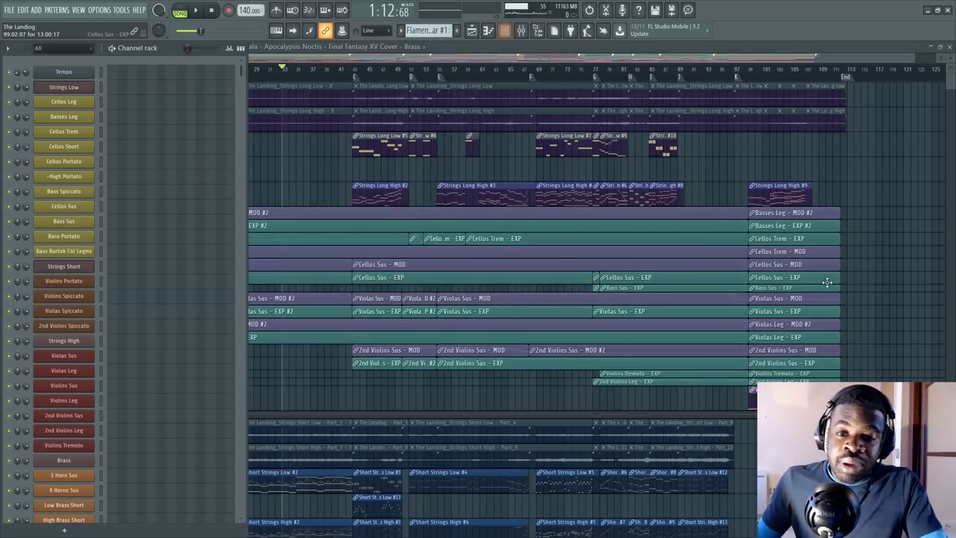
left_click(71, 88)
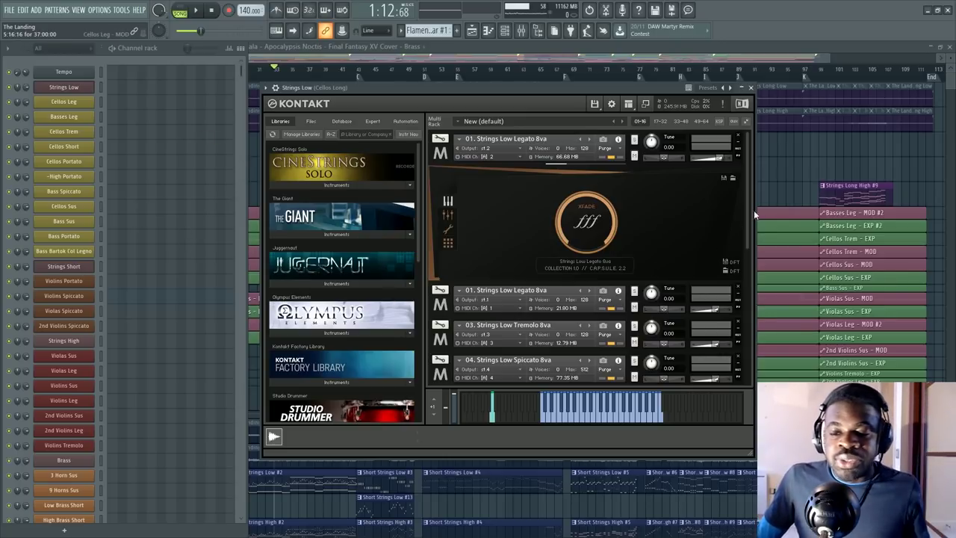
Close and reopen the Strings Low Kontakt window, then drag it down and slightly left
left_click(751, 87)
key("F6")
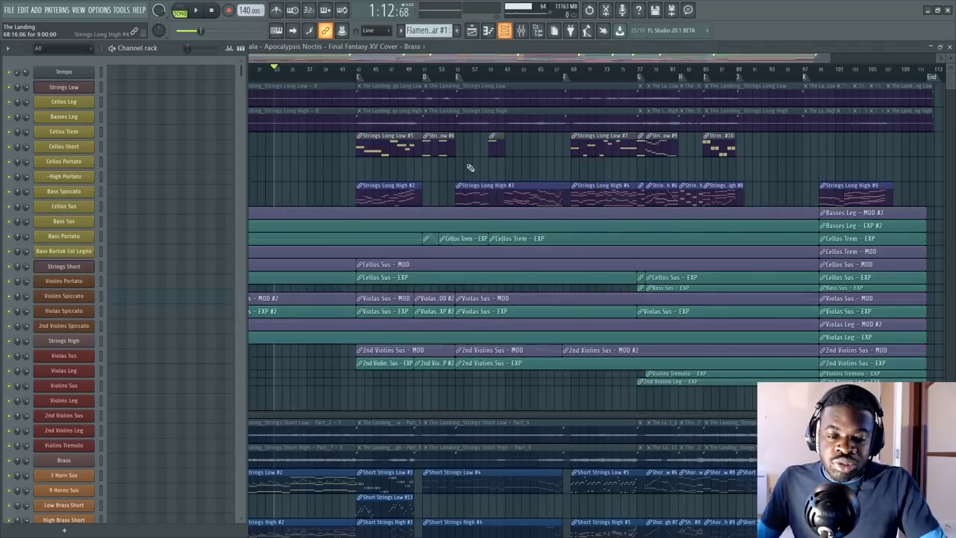
left_click(63, 87)
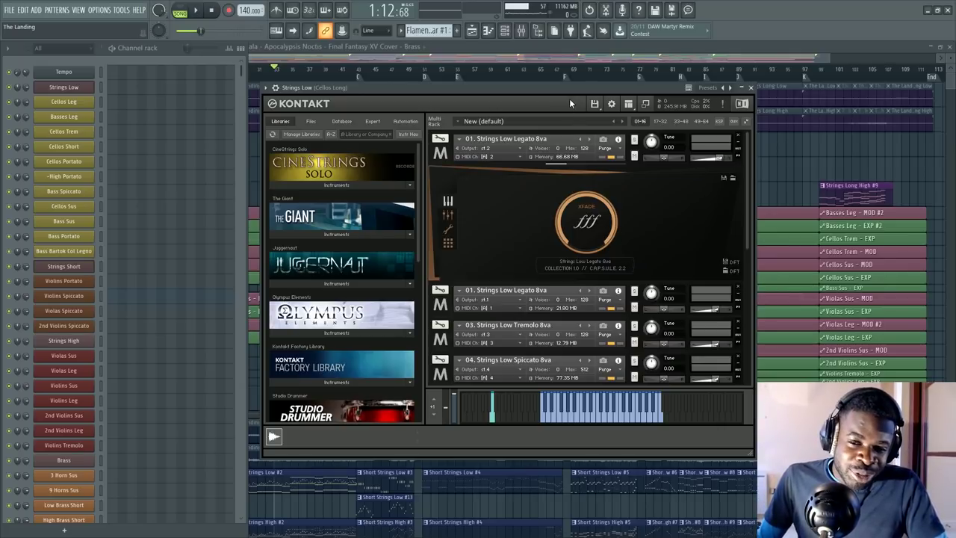
left_click_drag(558, 88, 547, 112)
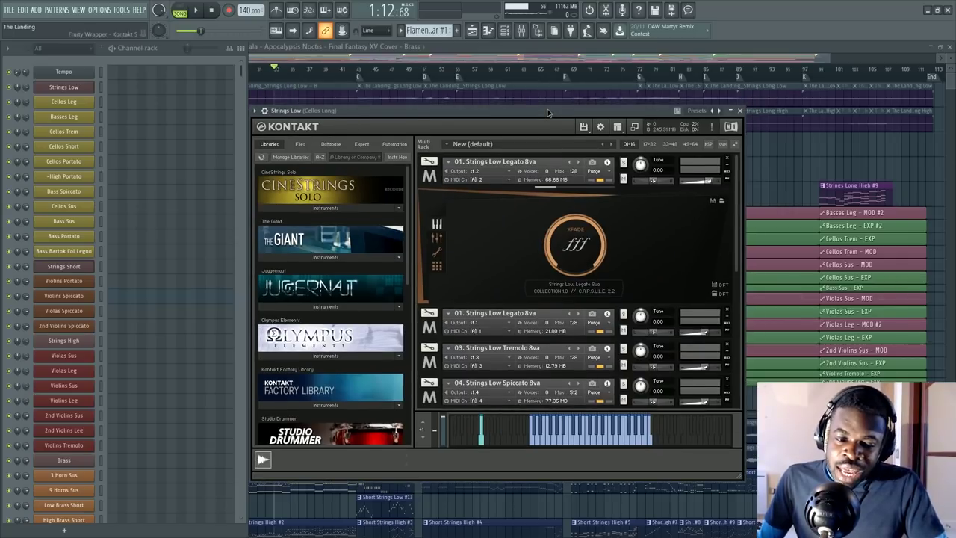
left_click_drag(548, 112, 536, 108)
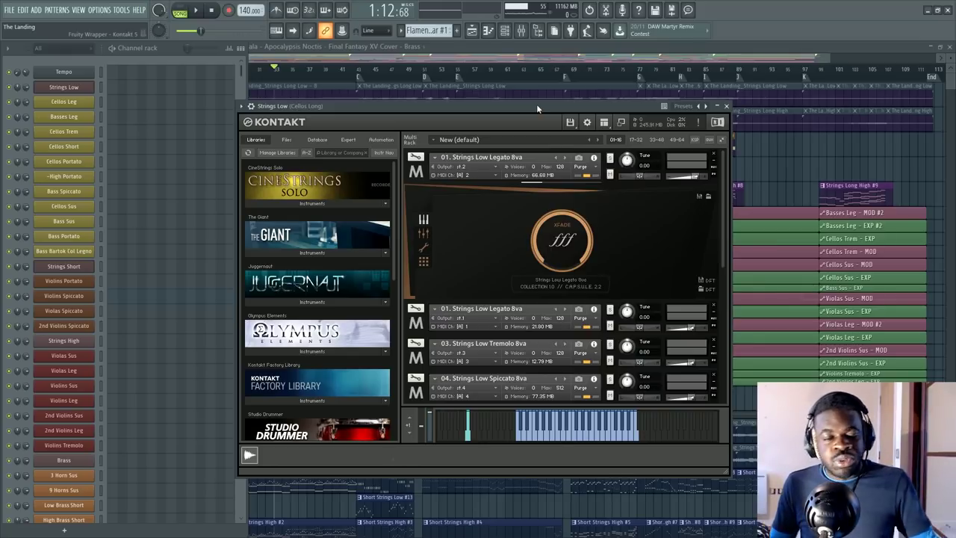
Bring the Playlist forward and scroll through brass, choir, solo cello, harps, piano, guitar and synths
key("F5")
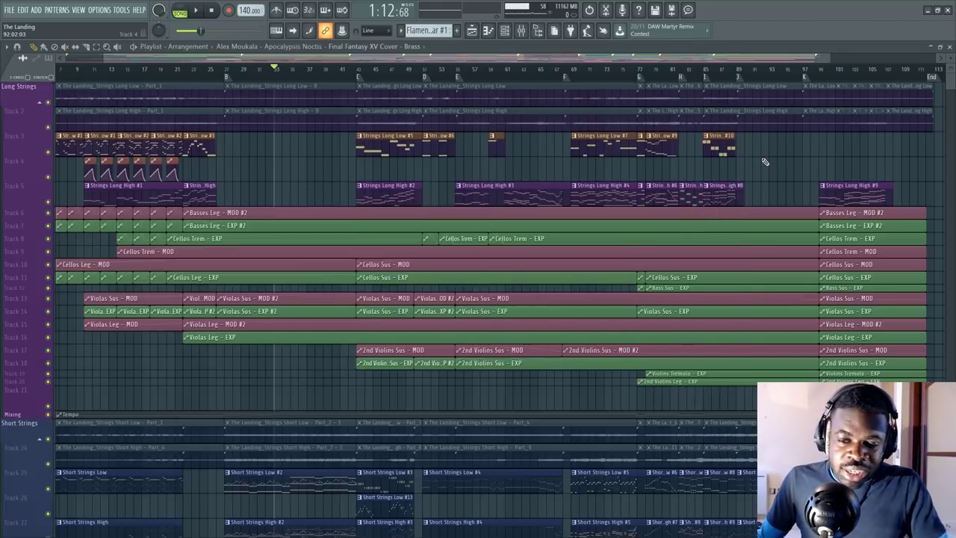
scroll(573, 175, "down", 10)
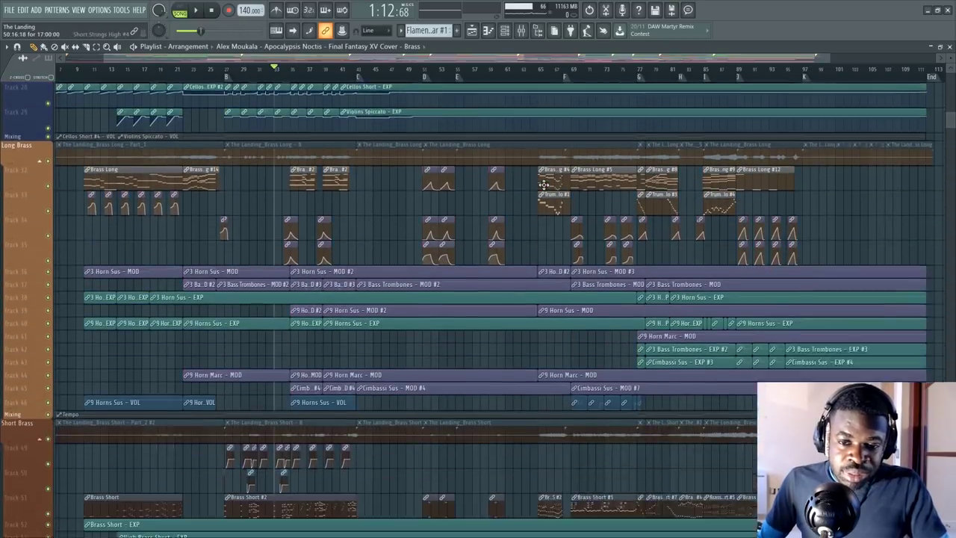
scroll(548, 188, "down", 8)
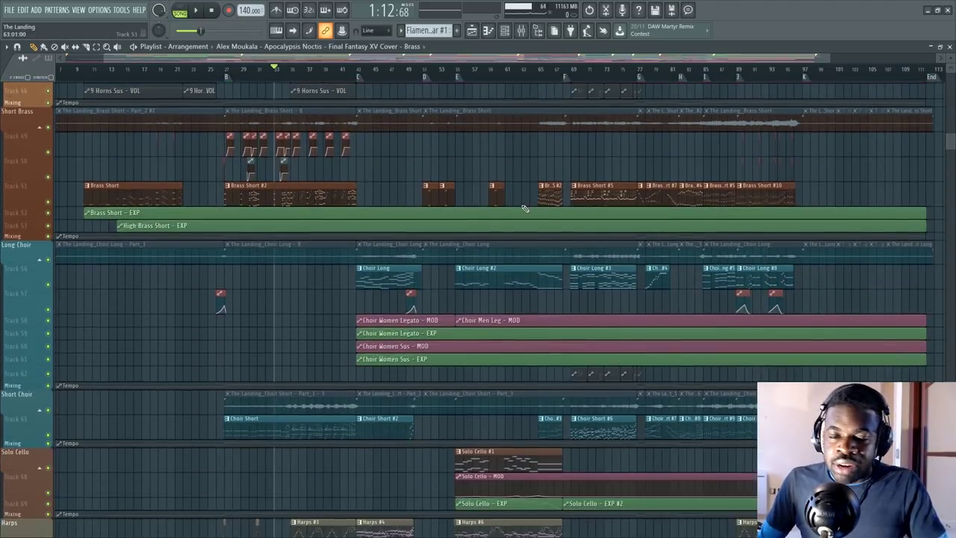
scroll(482, 214, "down", 8)
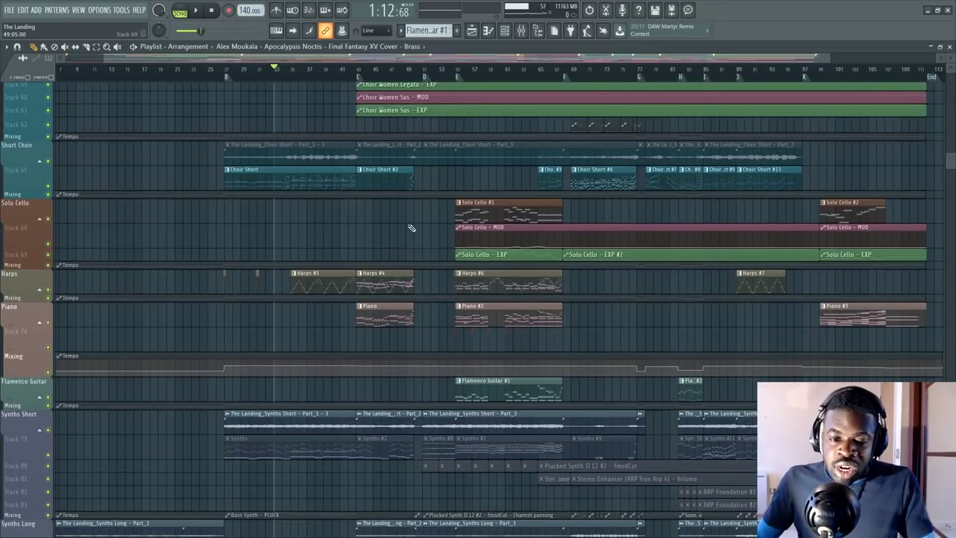
scroll(407, 230, "down", 5)
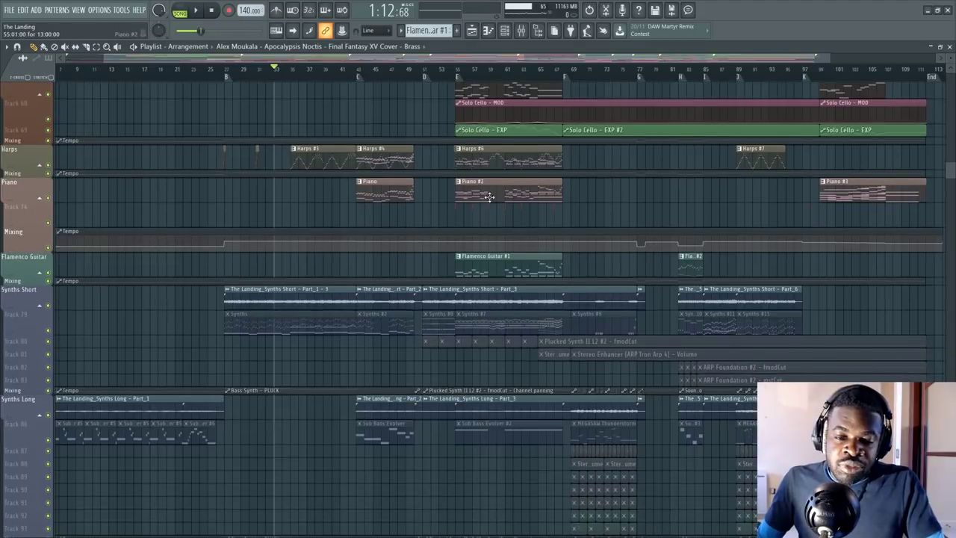
scroll(608, 207, "up", 2)
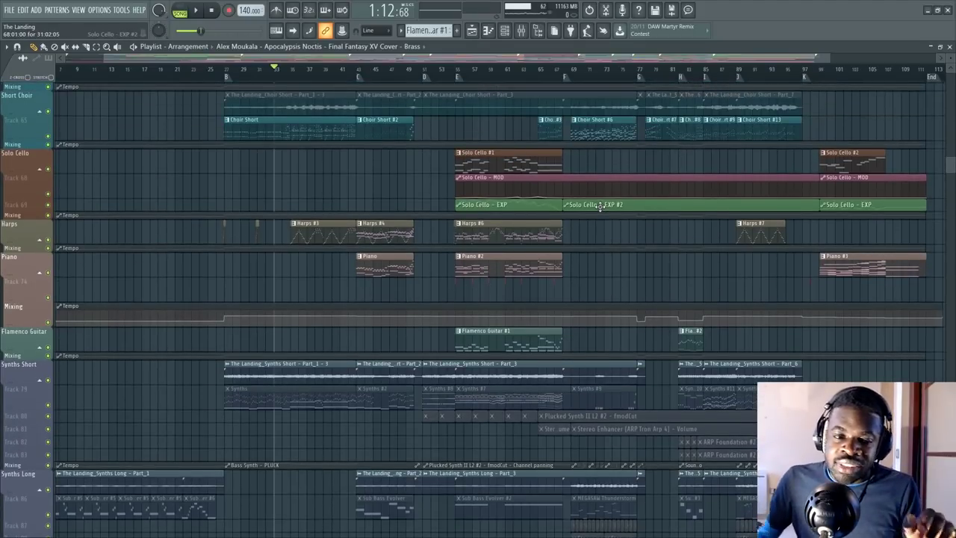
Switch to Arrangement_2, unmute stem tracks 2–7, and fit the whole arrangement to the window
left_click(198, 45)
left_click(198, 44)
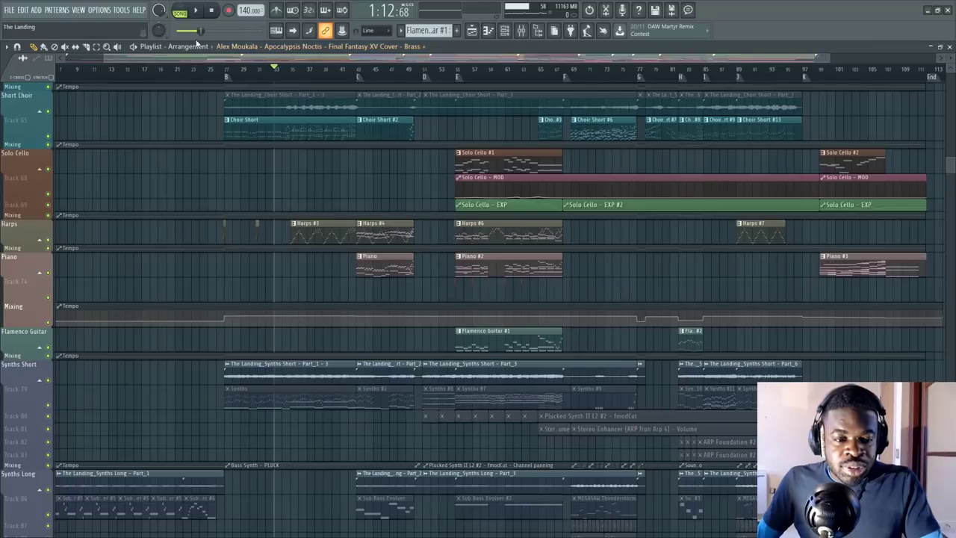
left_click(188, 47)
left_click(190, 75)
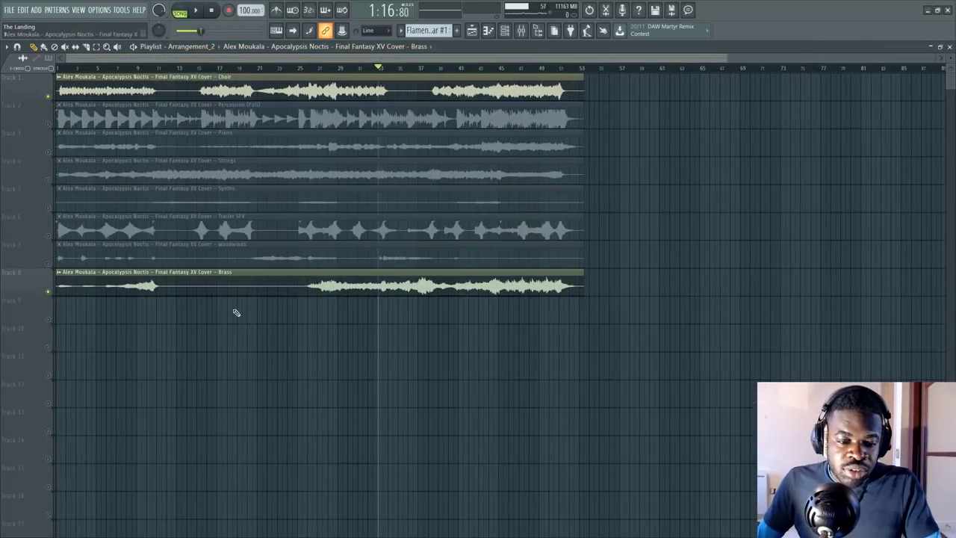
left_click(50, 265)
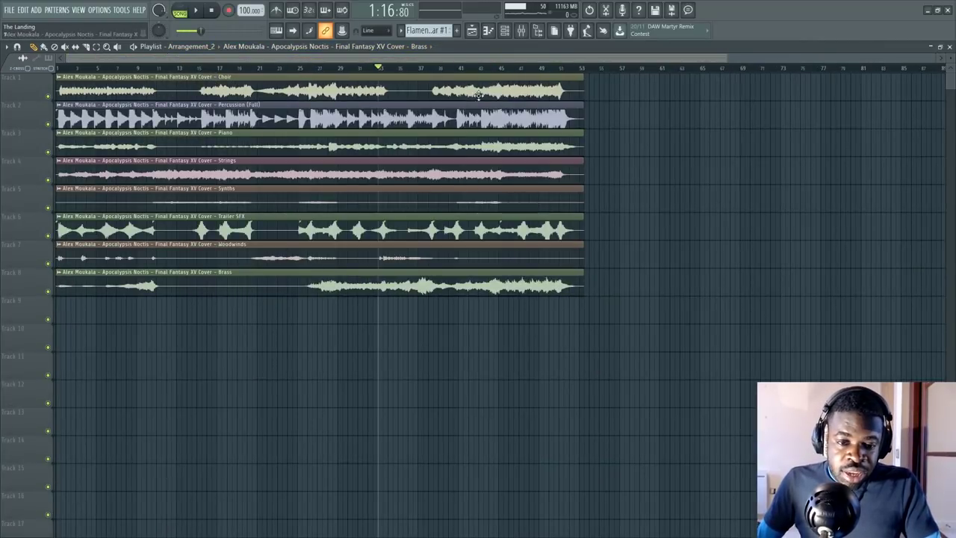
key("Page_Up")
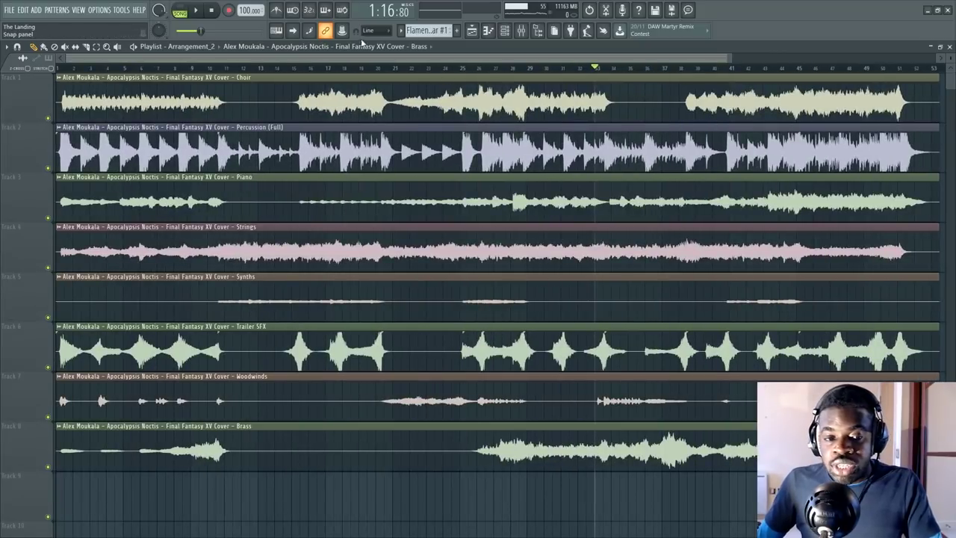